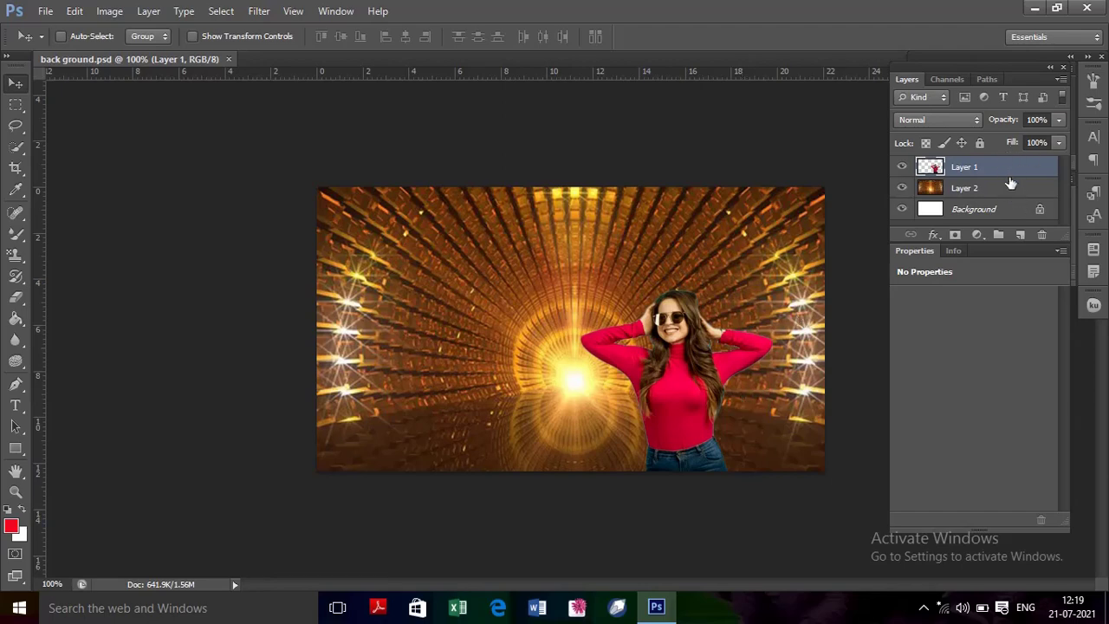
Toggle the woman and tunnel background layers' visibility to compare the composite.
{"action": "left_click", "coordinate": [902, 167]}
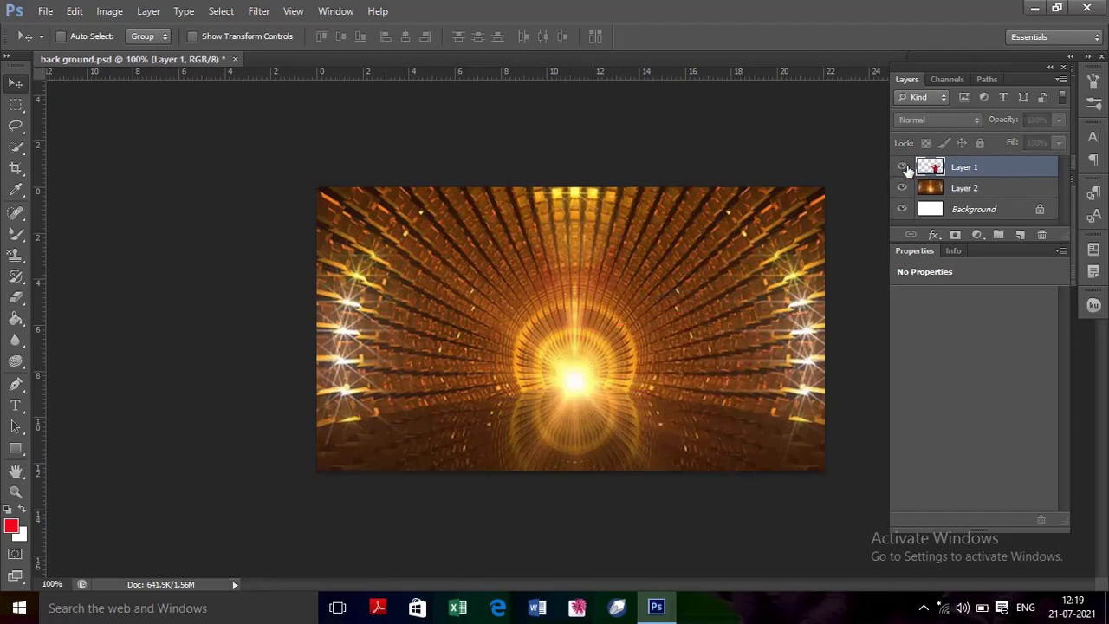
{"action": "left_click", "coordinate": [903, 168]}
{"action": "left_click", "coordinate": [902, 188]}
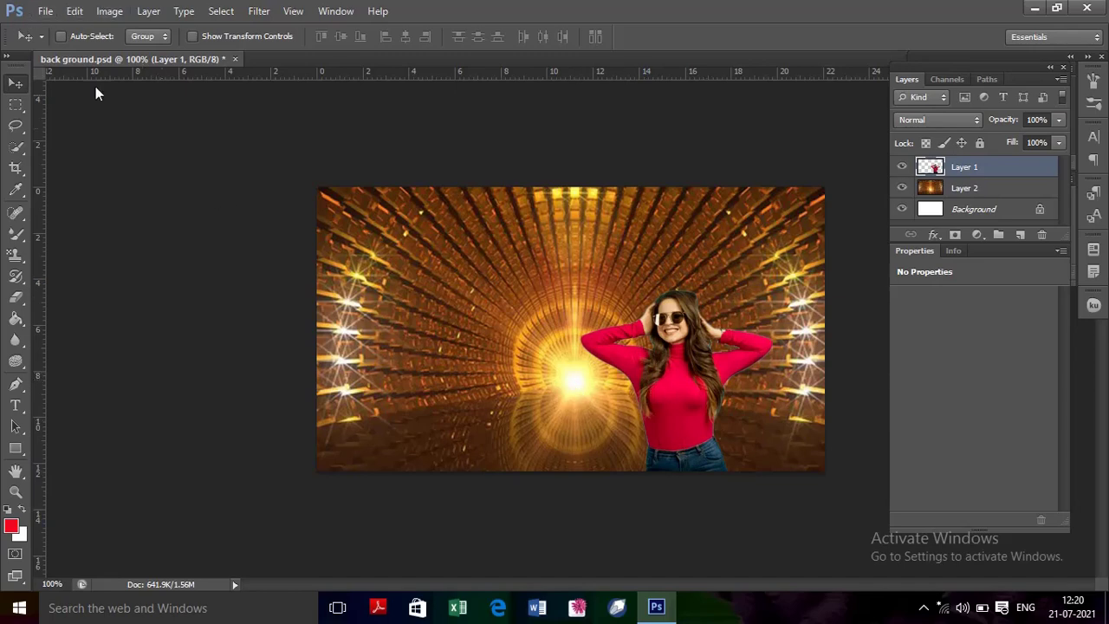
Save the composite as back ground.jpg on the Desktop, JPEG Quality 12 (Maximum).
{"action": "left_click", "coordinate": [45, 11]}
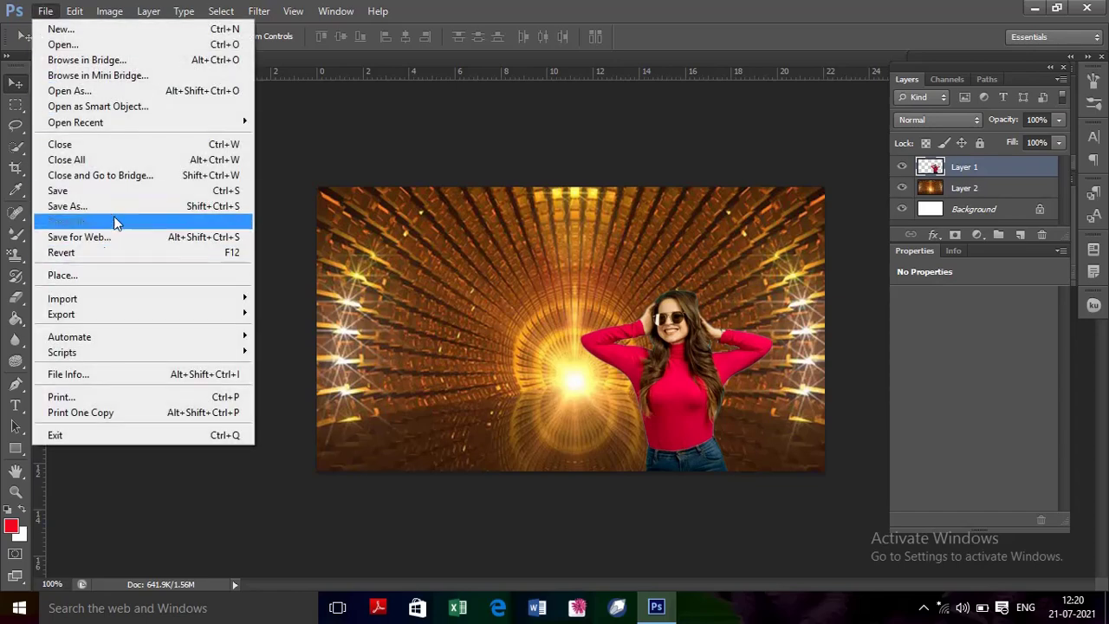
{"action": "left_click", "coordinate": [152, 209]}
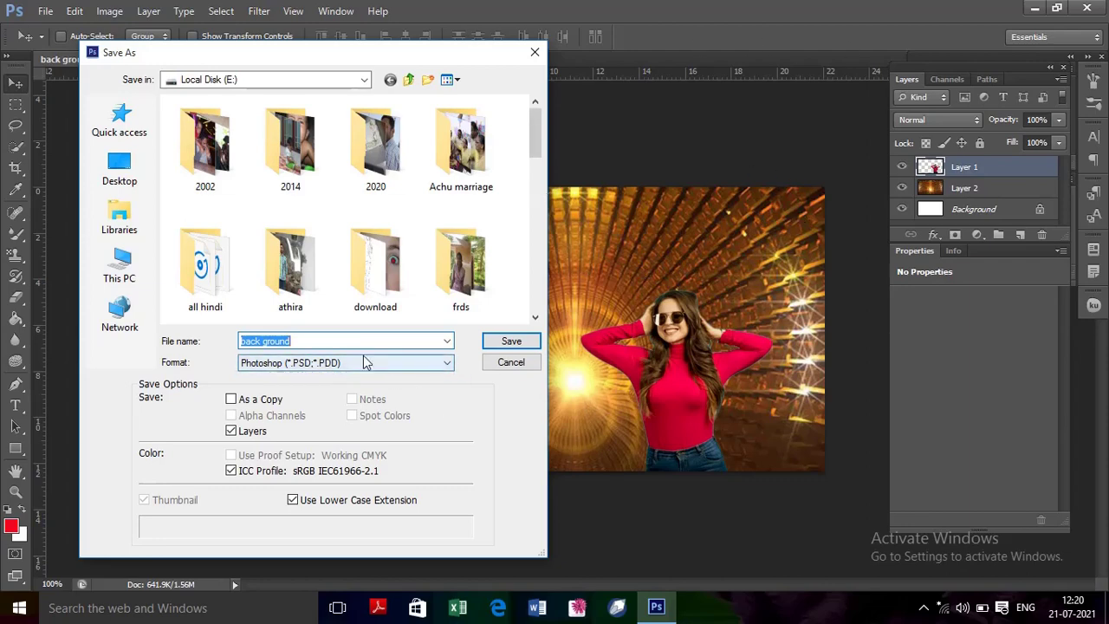
{"action": "left_click", "coordinate": [448, 365]}
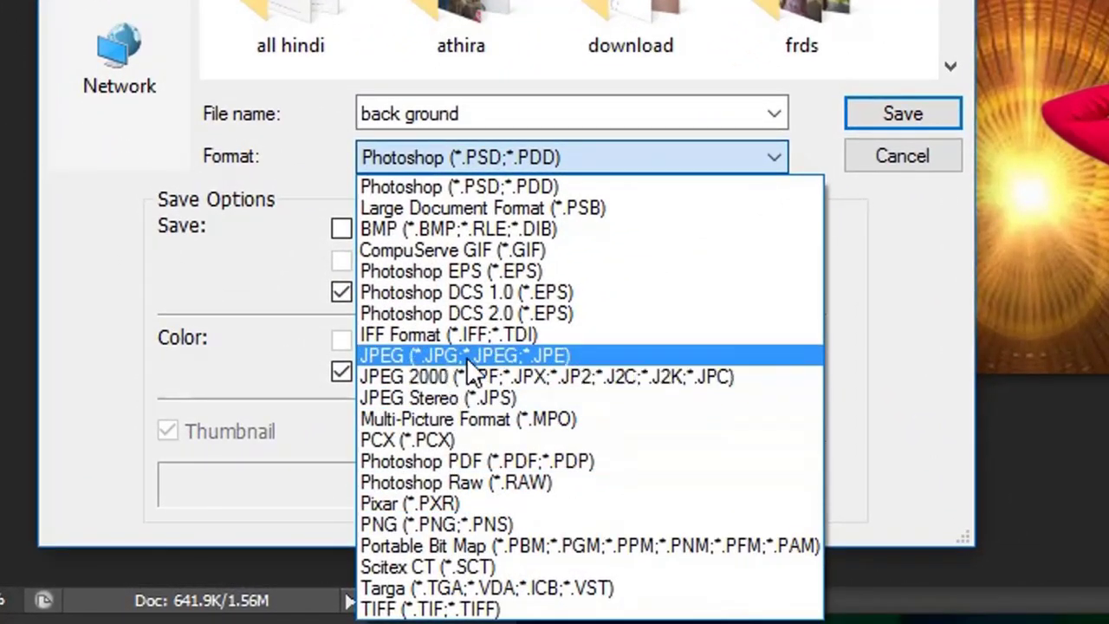
{"action": "left_click", "coordinate": [482, 356]}
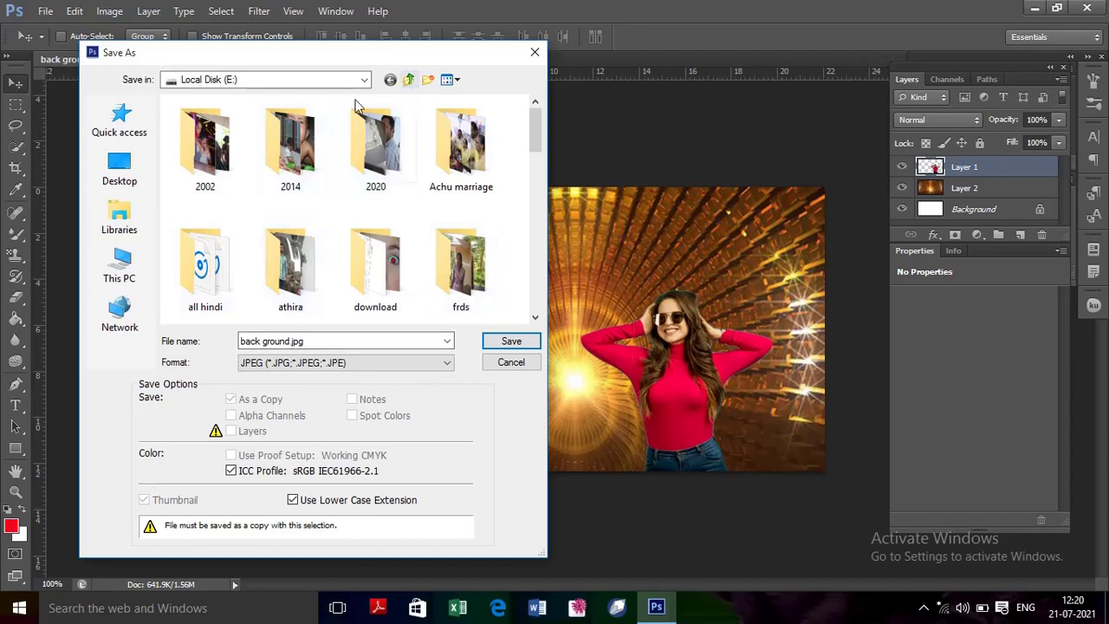
{"action": "left_click", "coordinate": [126, 180]}
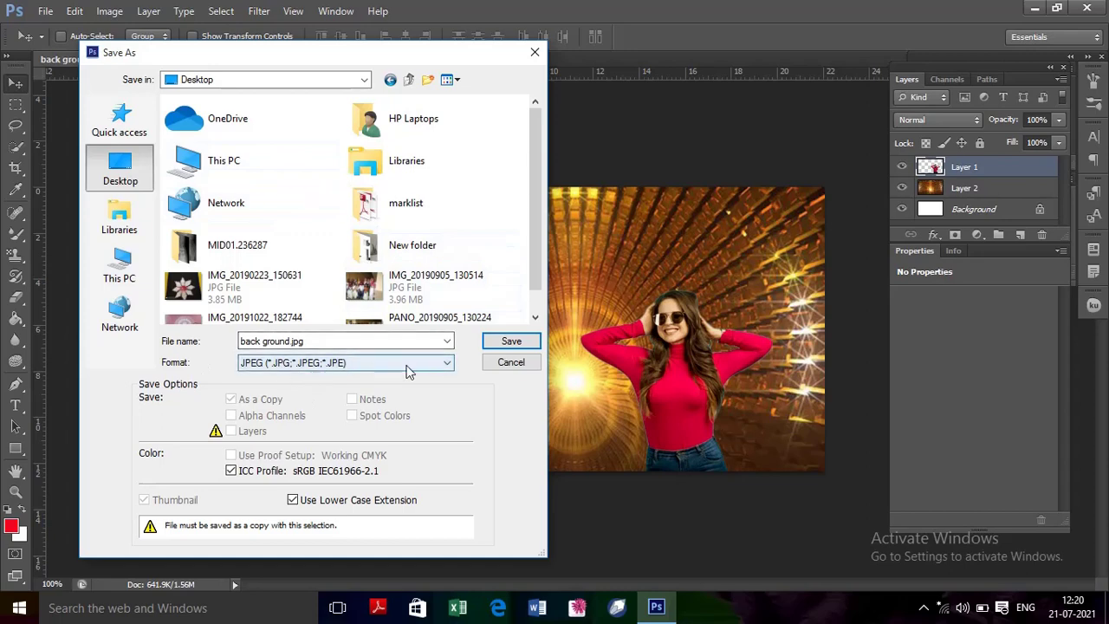
{"action": "left_click", "coordinate": [522, 347]}
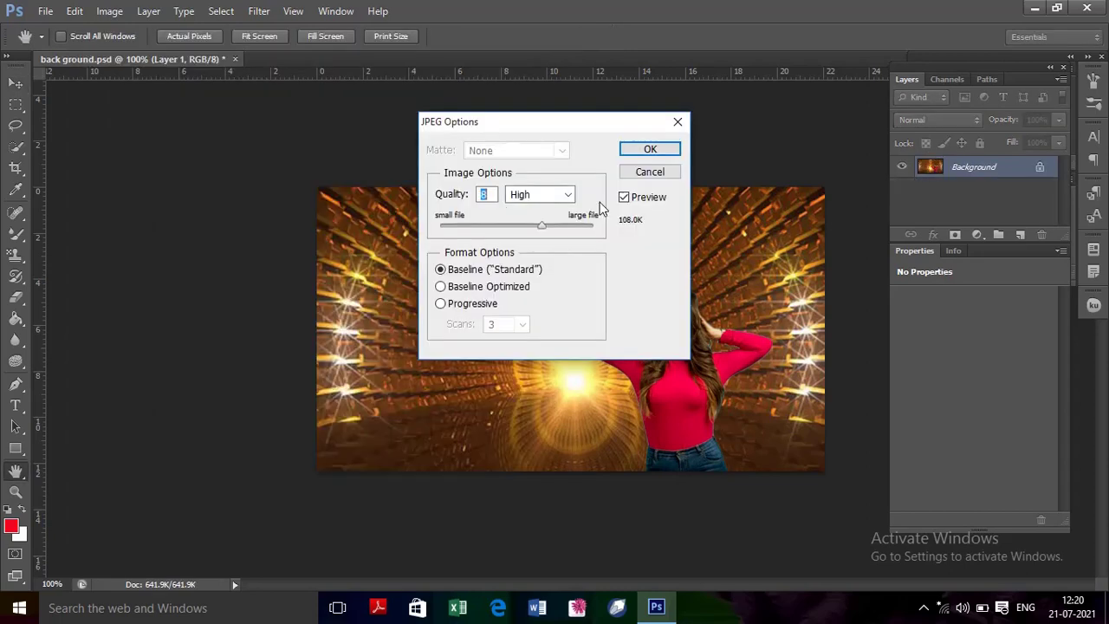
{"action": "left_click", "coordinate": [594, 228]}
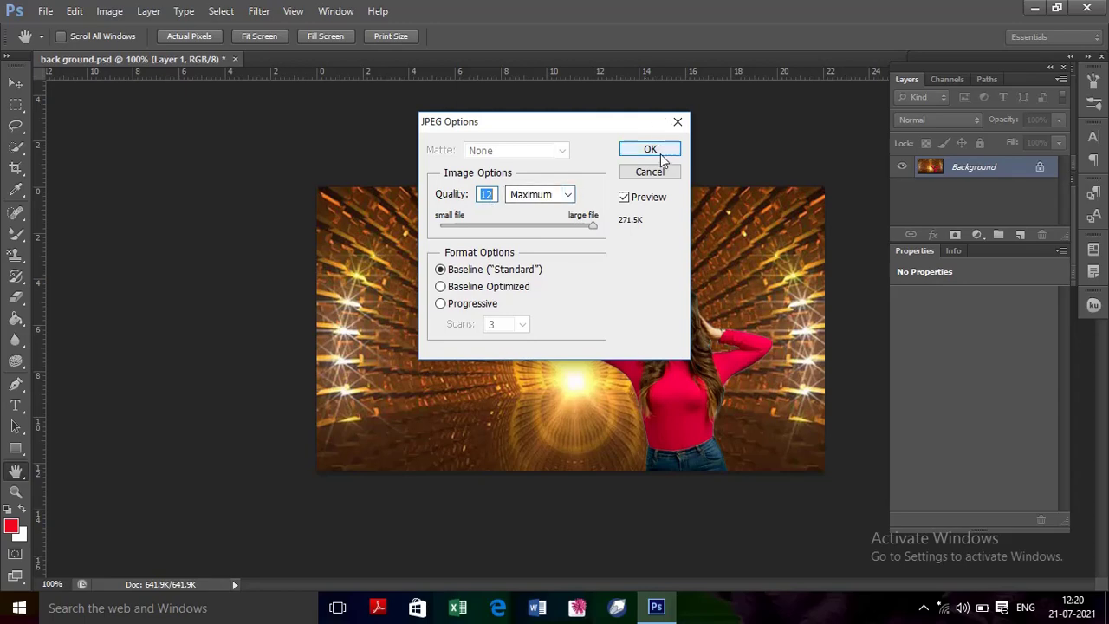
{"action": "left_click", "coordinate": [662, 155]}
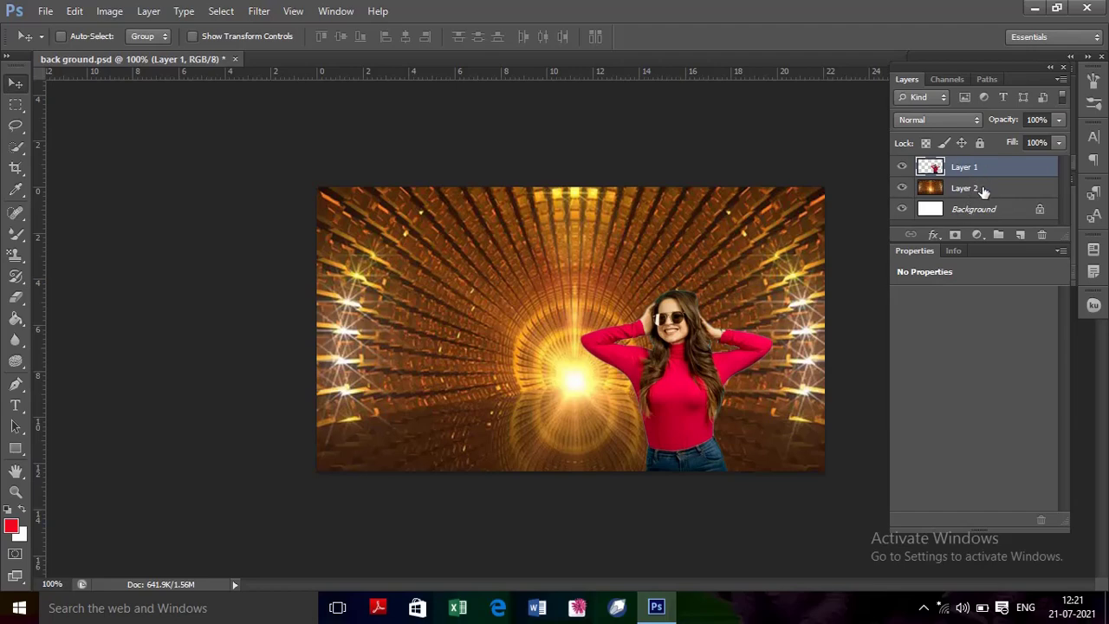
Discard the layered document unsaved, then open back ground.jpg from the Desktop.
{"action": "left_click", "coordinate": [234, 59]}
{"action": "left_click", "coordinate": [555, 241]}
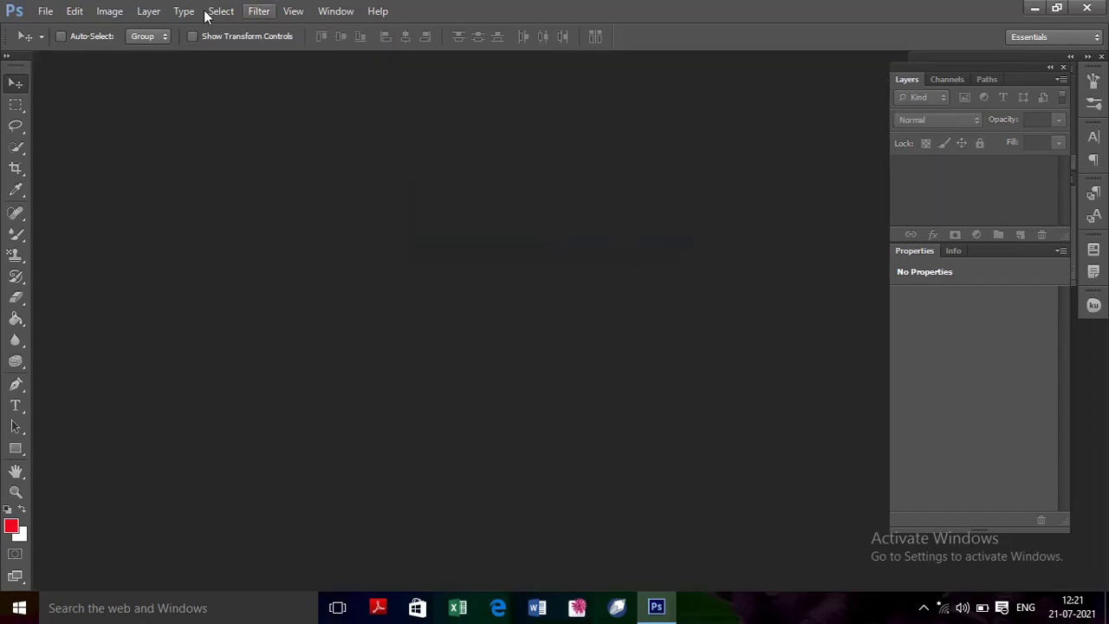
{"action": "left_click", "coordinate": [45, 12]}
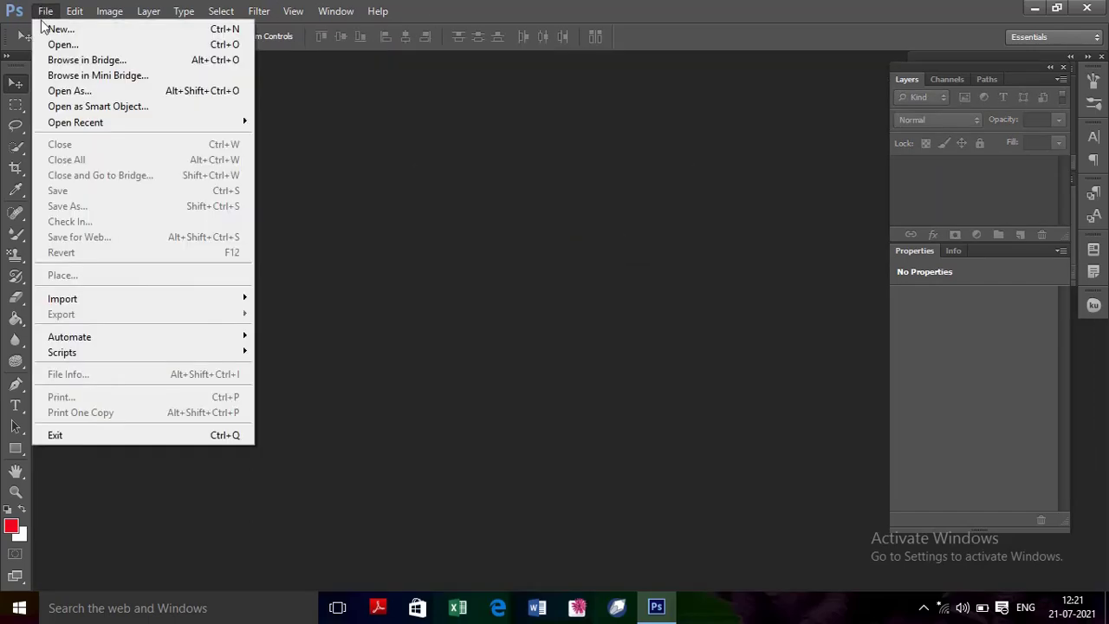
{"action": "left_click", "coordinate": [42, 43]}
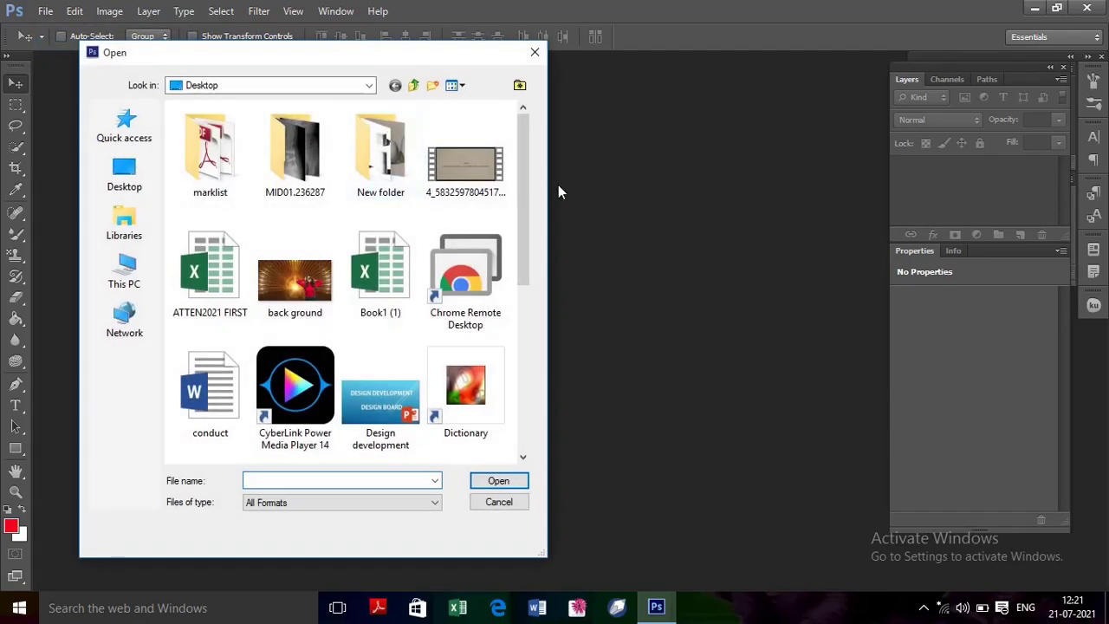
{"action": "left_click", "coordinate": [278, 290]}
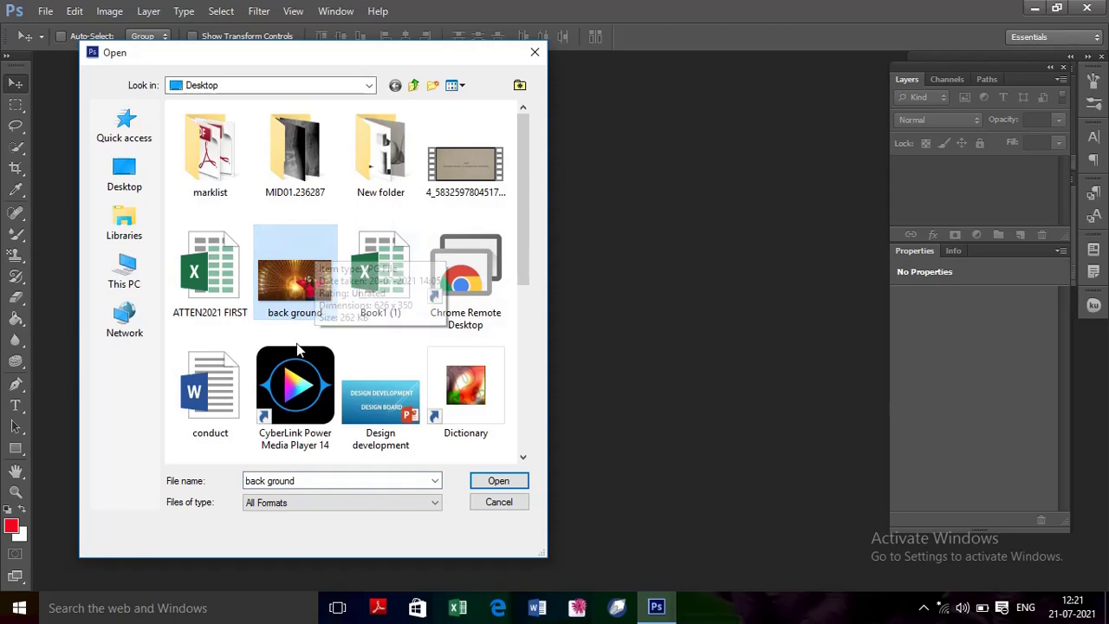
{"action": "left_click", "coordinate": [513, 482]}
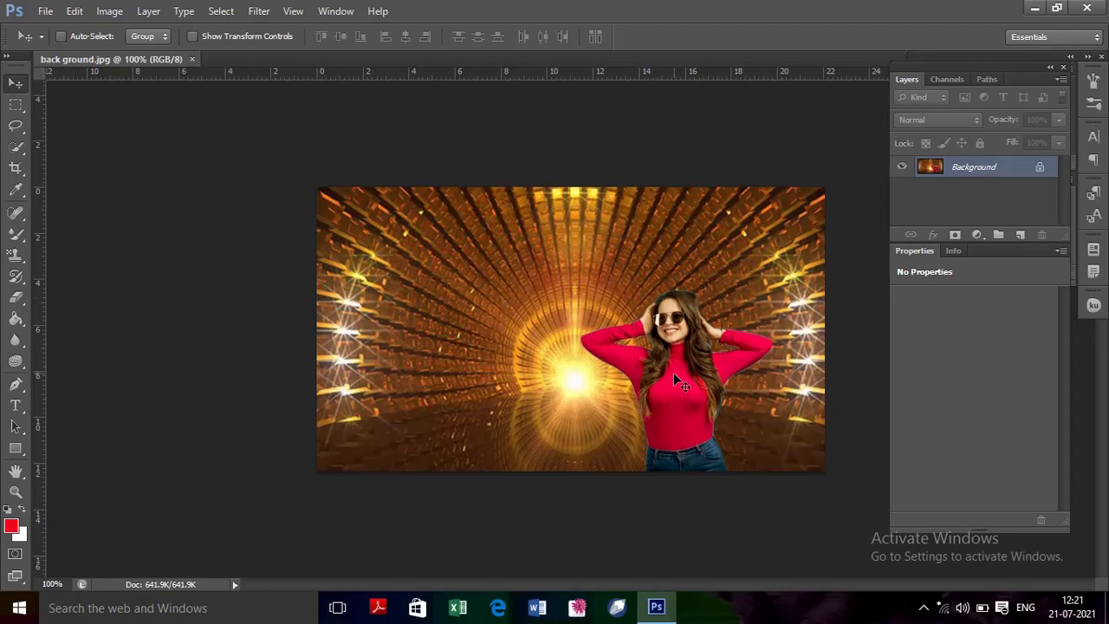
Dismiss the locked-layer warning, close back ground.jpg, and pull the 4.jpg face into a new document.
{"action": "left_click_drag", "start_coordinate": [648, 300], "coordinate": [486, 328]}
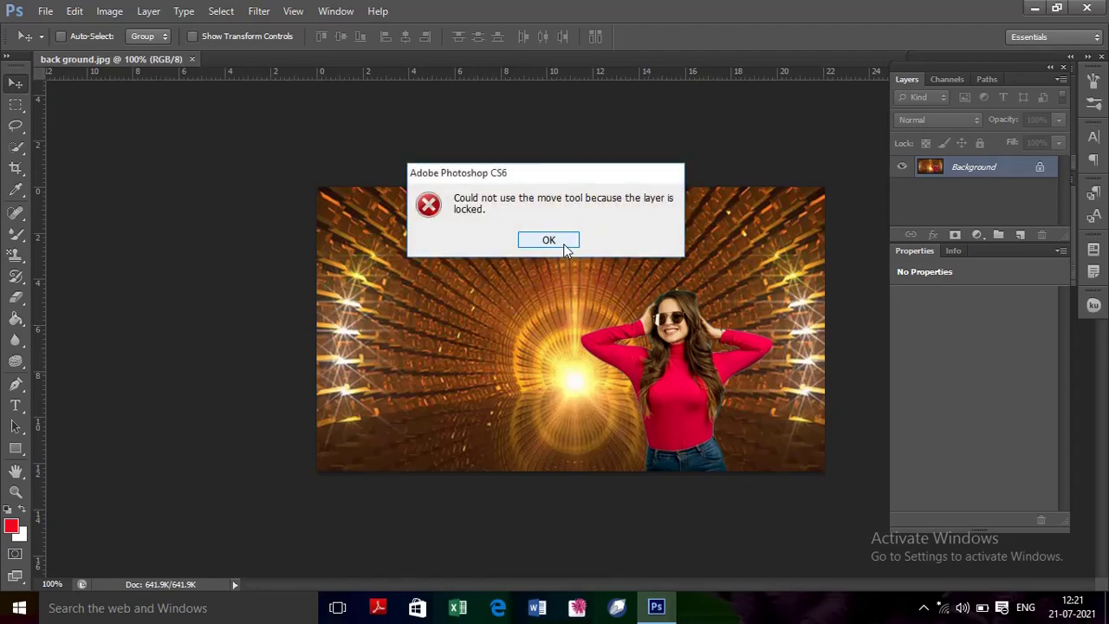
{"action": "left_click", "coordinate": [569, 241]}
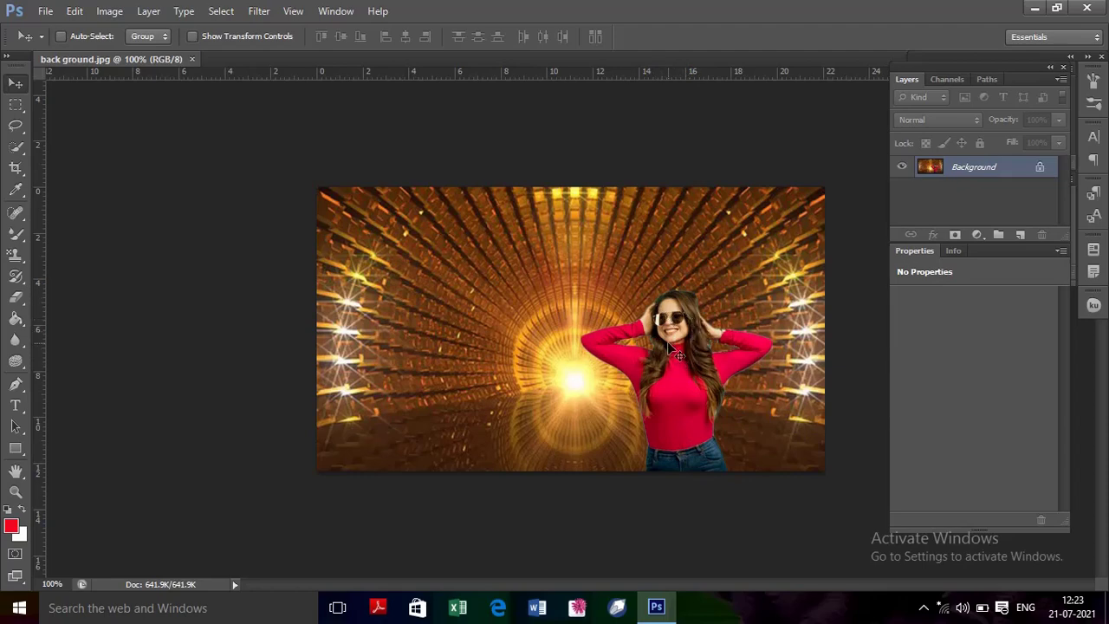
{"action": "left_click", "coordinate": [191, 60]}
{"action": "left_click_drag", "start_coordinate": [139, 111], "coordinate": [173, 109]}
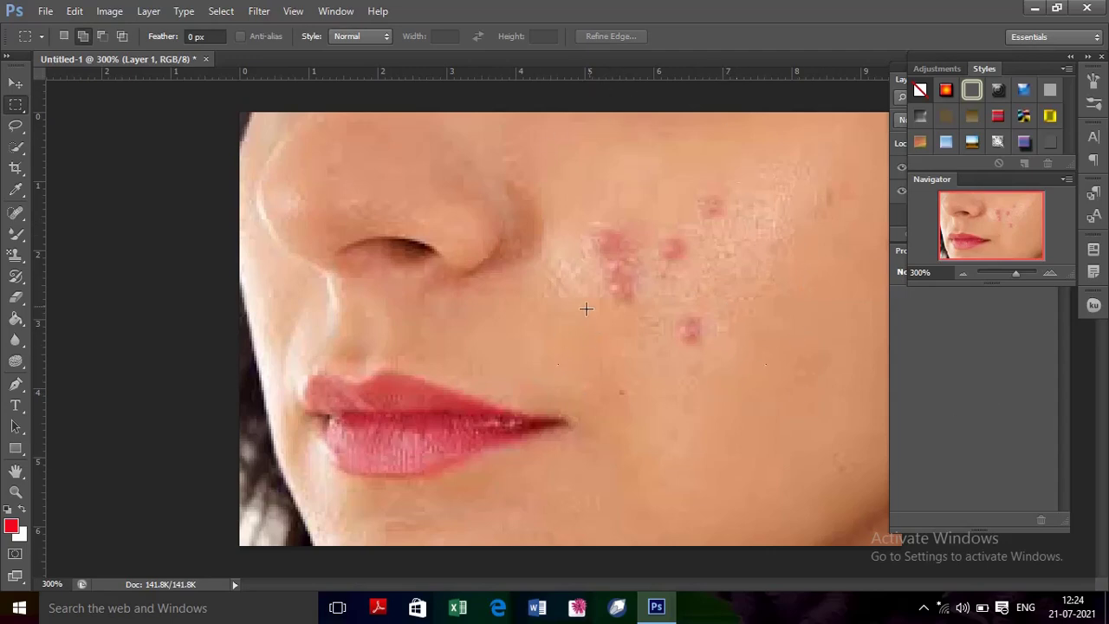
{"action": "left_click", "coordinate": [16, 212]}
{"action": "left_click", "coordinate": [15, 213]}
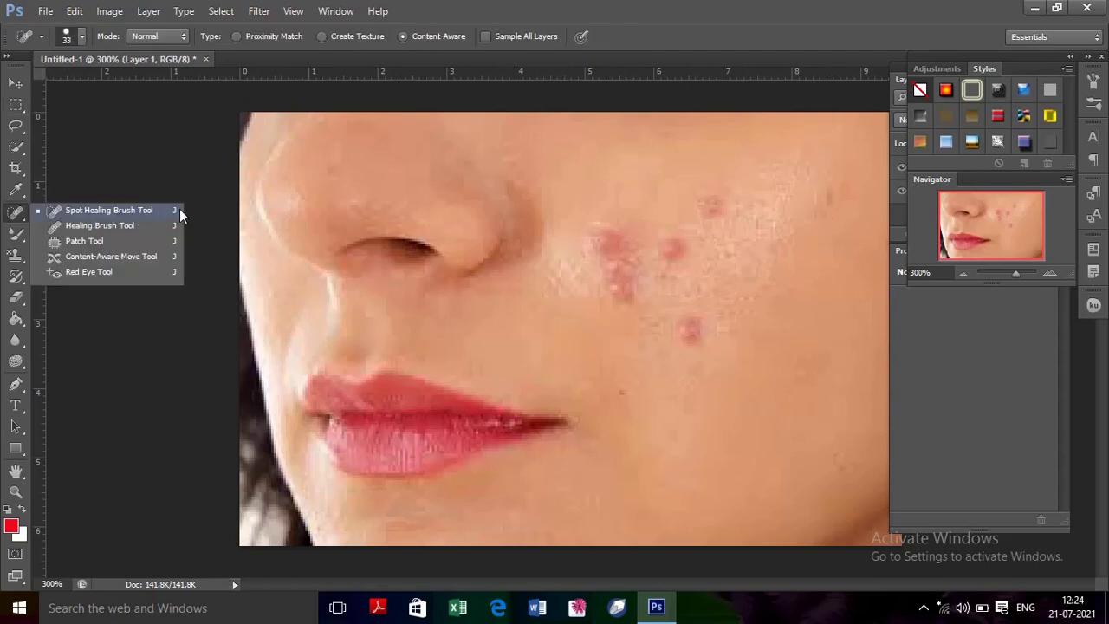
{"action": "left_click", "coordinate": [156, 209]}
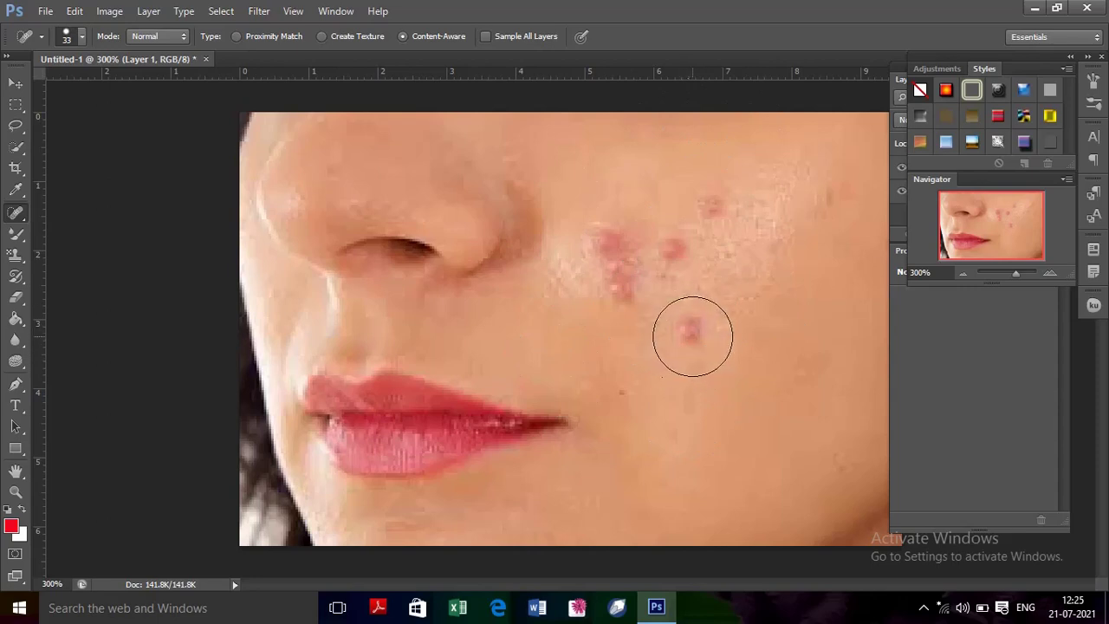
{"action": "left_click", "coordinate": [692, 335]}
{"action": "left_click", "coordinate": [713, 209]}
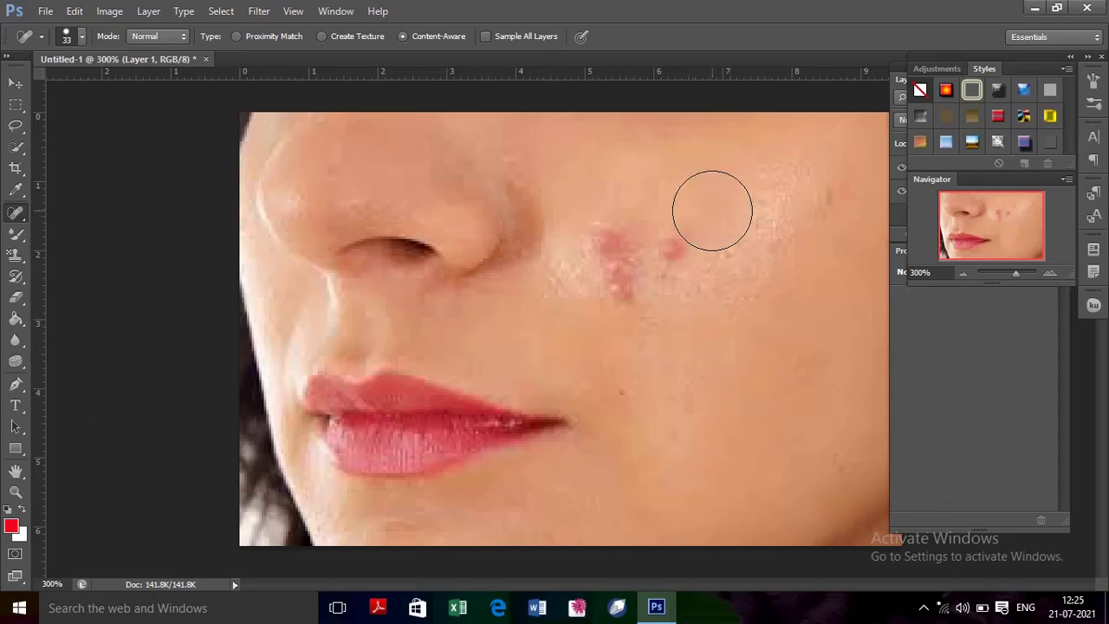
{"action": "left_click", "coordinate": [749, 259]}
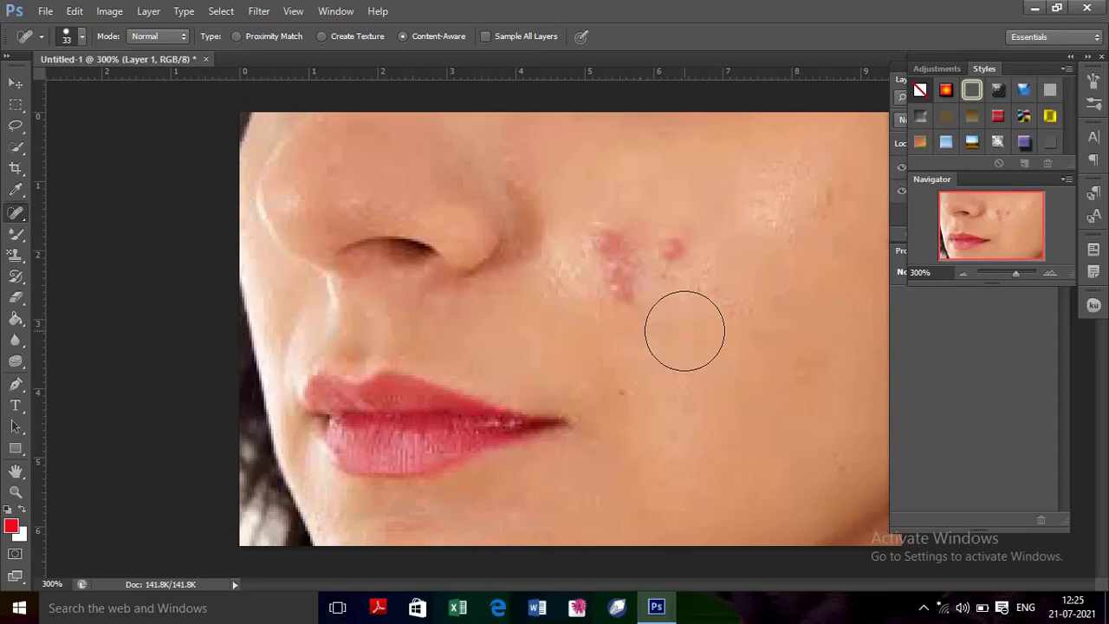
{"action": "left_click", "coordinate": [682, 265]}
{"action": "left_click", "coordinate": [607, 246]}
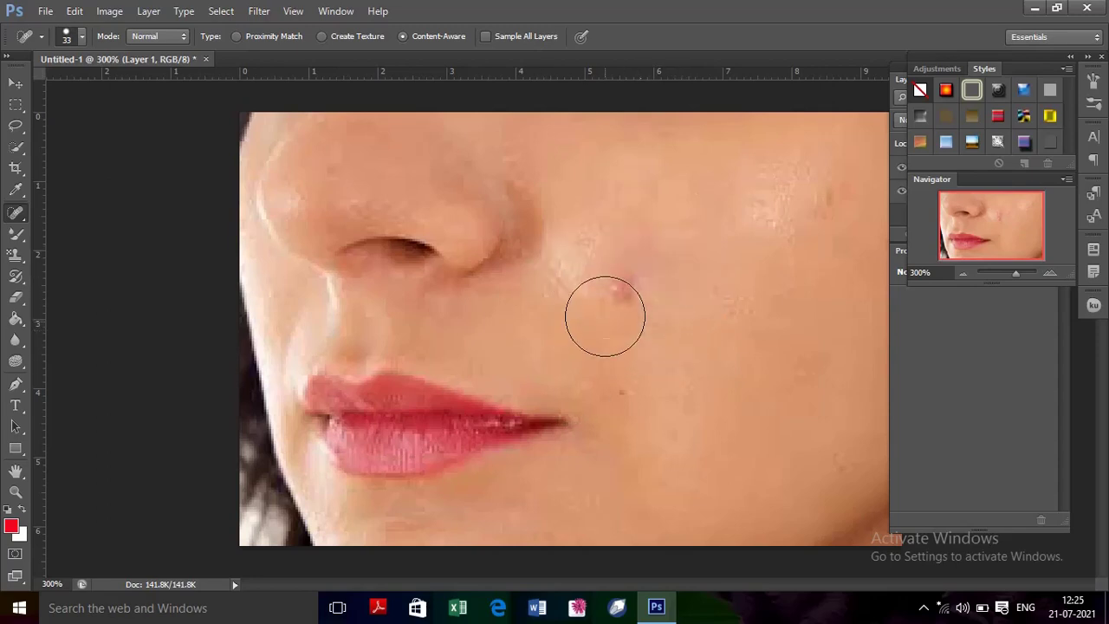
{"action": "left_click", "coordinate": [607, 297]}
{"action": "left_click", "coordinate": [651, 310]}
{"action": "left_click", "coordinate": [574, 284]}
{"action": "left_click", "coordinate": [590, 235]}
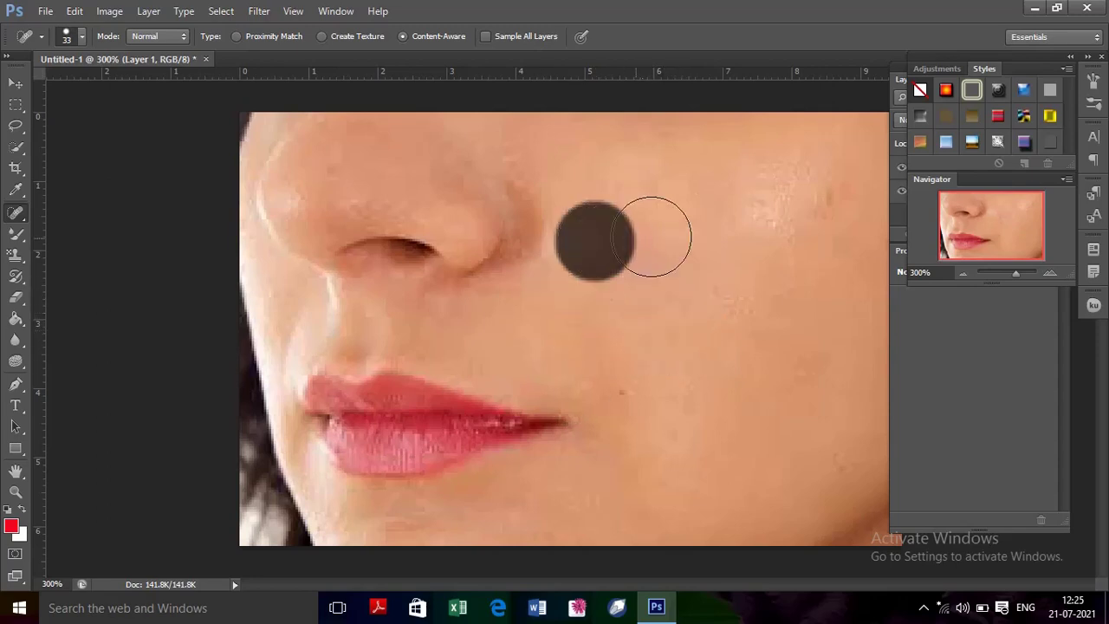
{"action": "left_click", "coordinate": [796, 189]}
{"action": "left_click", "coordinate": [783, 224]}
{"action": "left_click", "coordinate": [743, 303]}
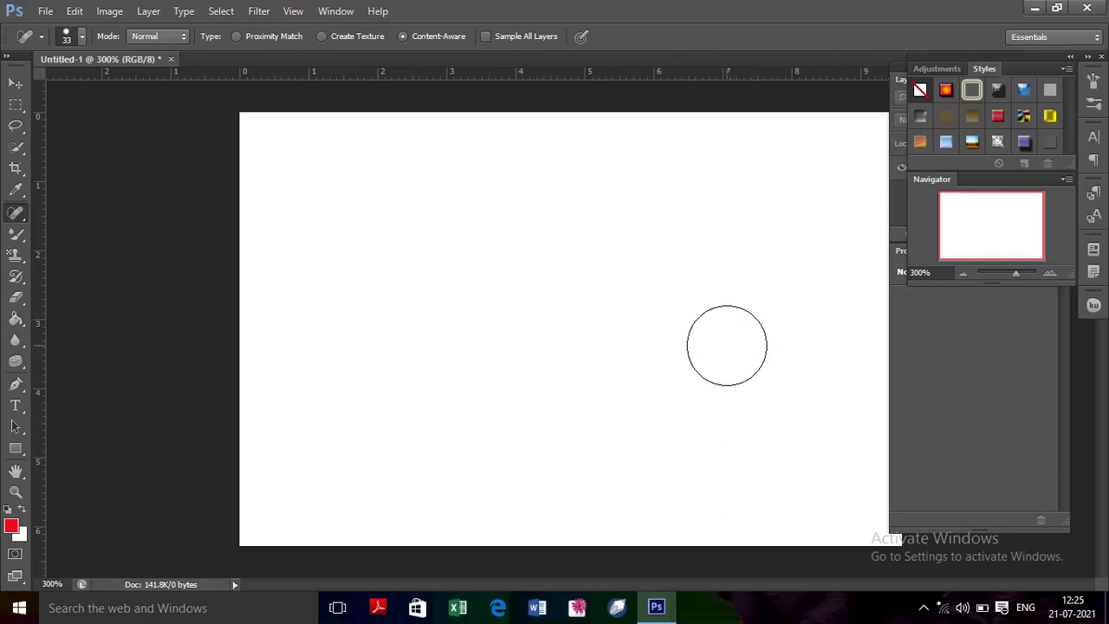
{"action": "key", "text": "ctrl+v"}
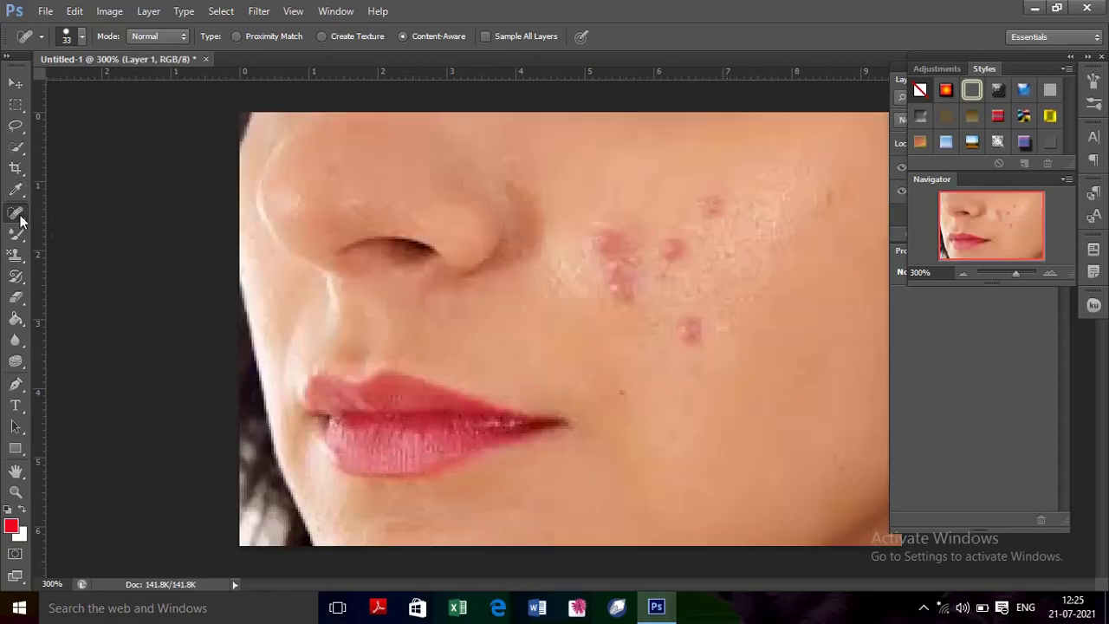
Switch to the Healing Brush Tool with a 33 px brush.
{"action": "right_click", "coordinate": [13, 214]}
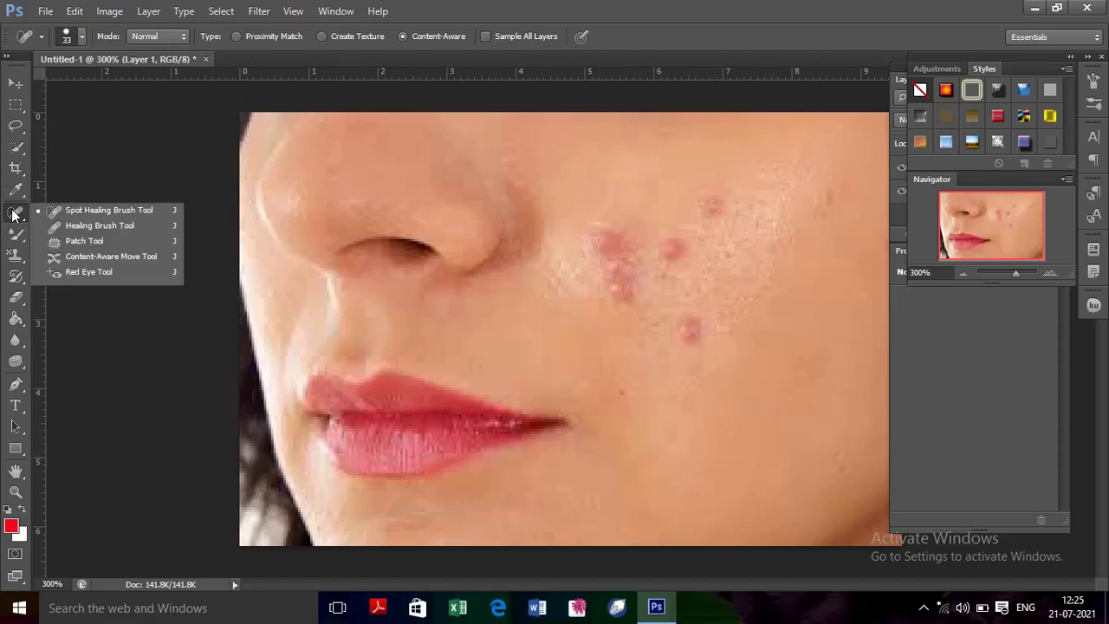
{"action": "left_click", "coordinate": [122, 225]}
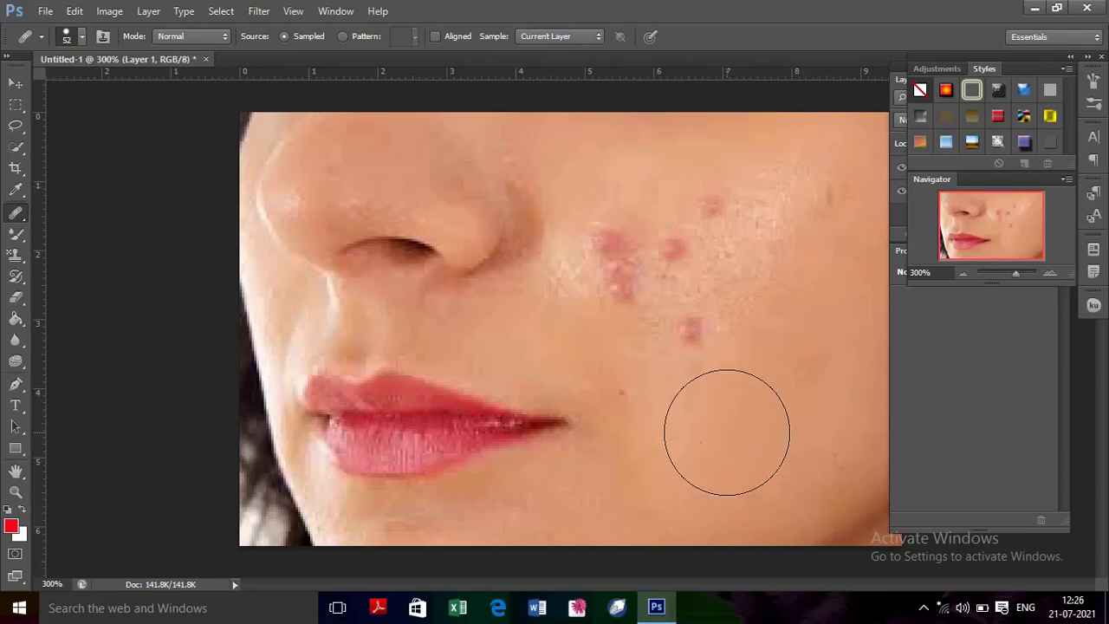
{"action": "right_click", "coordinate": [728, 418]}
{"action": "left_click_drag", "start_coordinate": [784, 395], "coordinate": [769, 396]}
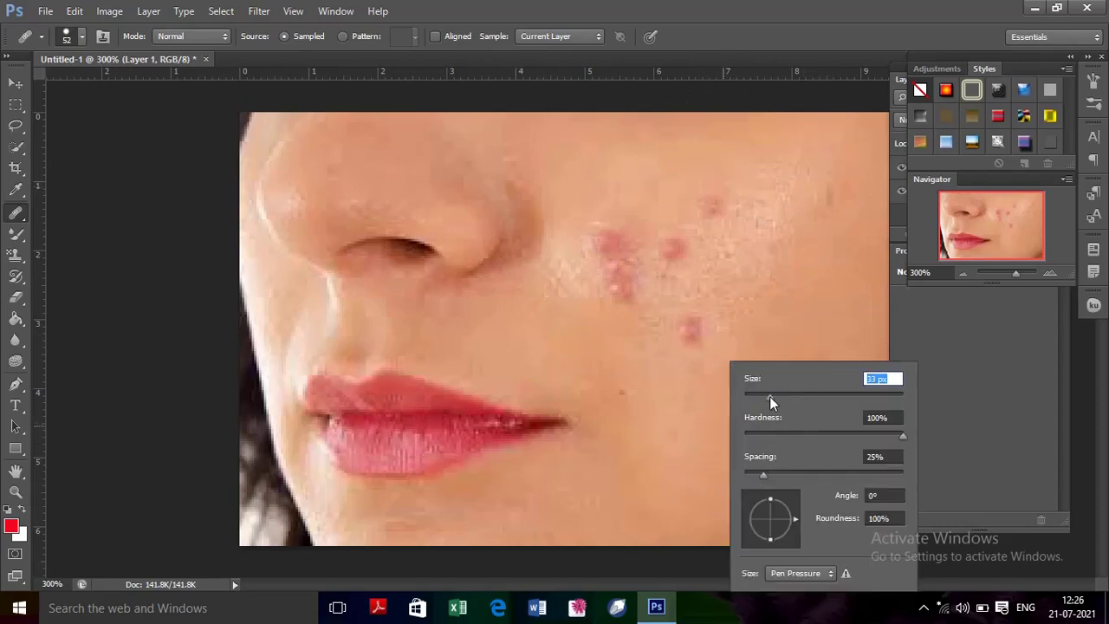
{"action": "left_click", "coordinate": [706, 427]}
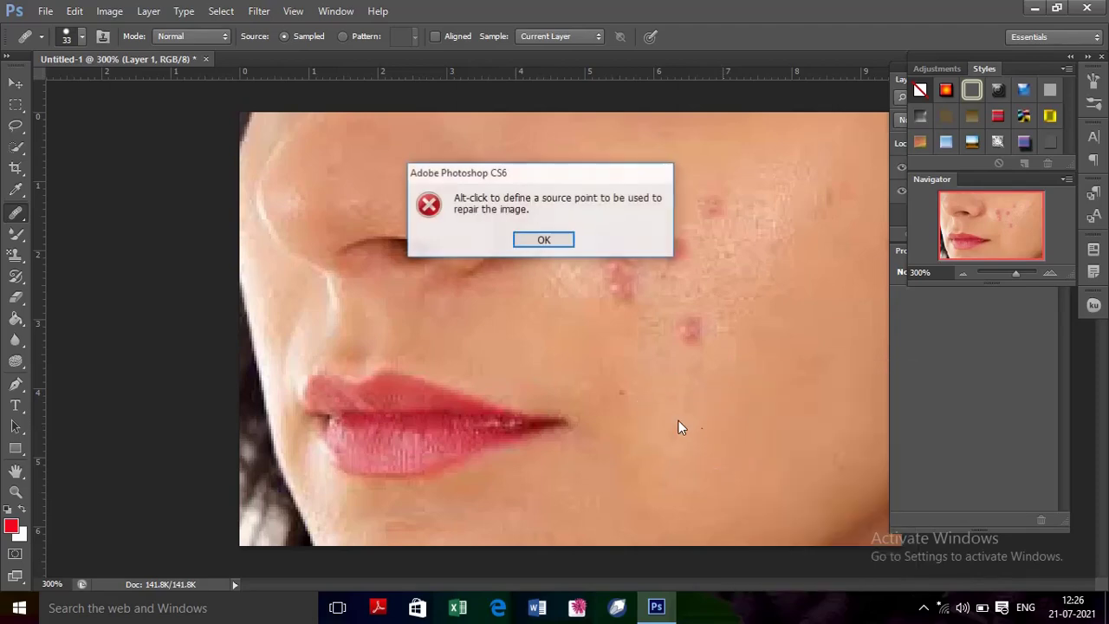
{"action": "left_click", "coordinate": [543, 240]}
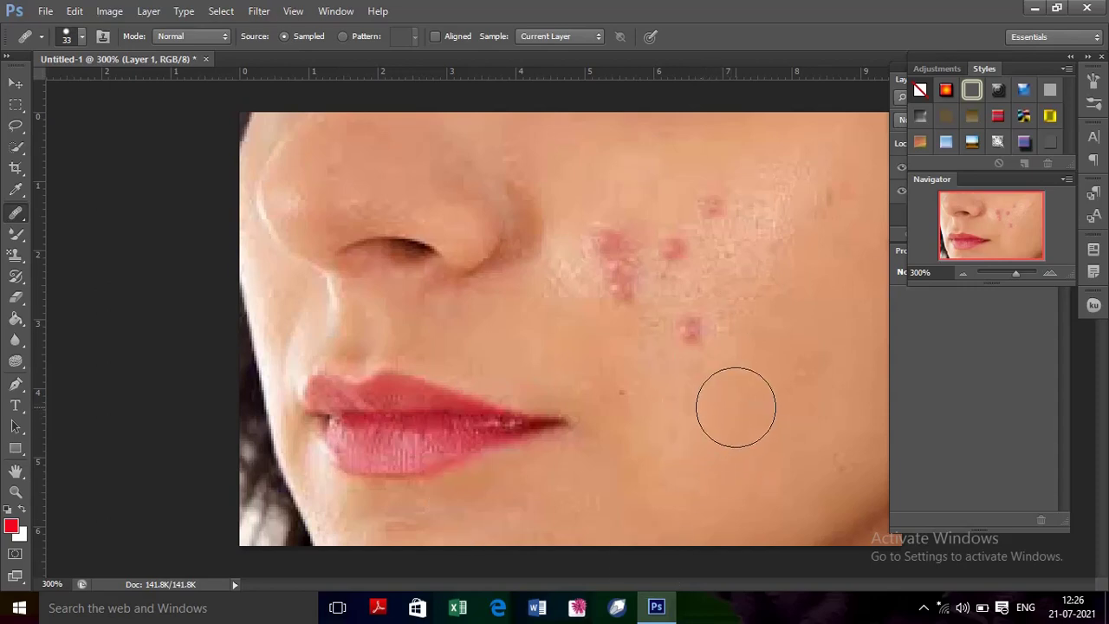
Heal the pimples, red spots and bright patch beside the nose on the cheek.
{"action": "left_click", "coordinate": [691, 330]}
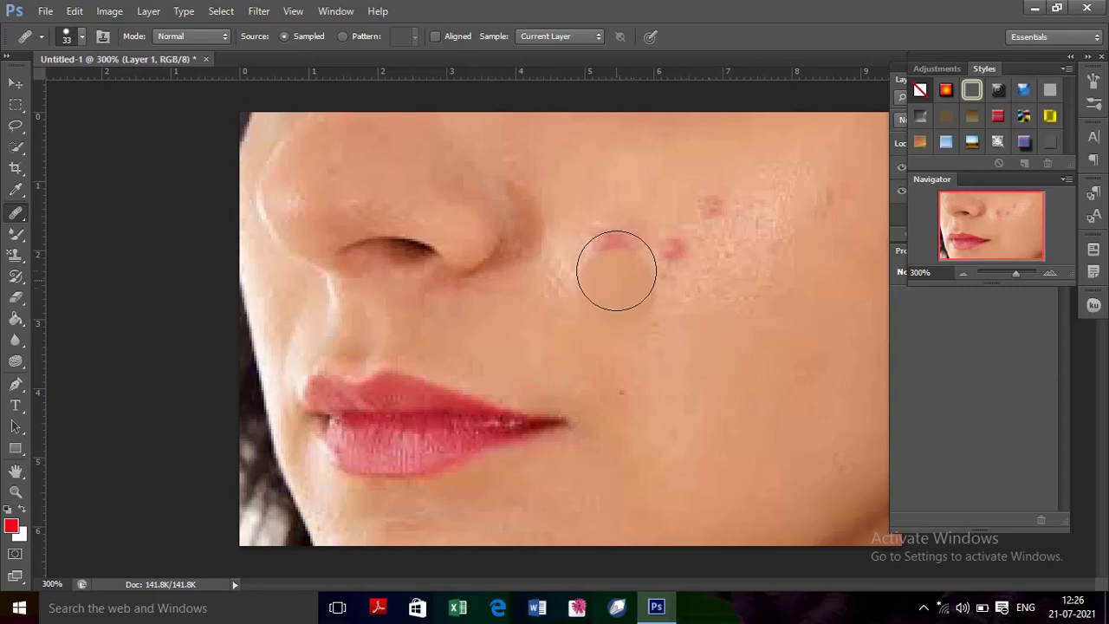
{"action": "left_click_drag", "start_coordinate": [618, 292], "coordinate": [614, 255]}
{"action": "left_click_drag", "start_coordinate": [696, 255], "coordinate": [720, 213]}
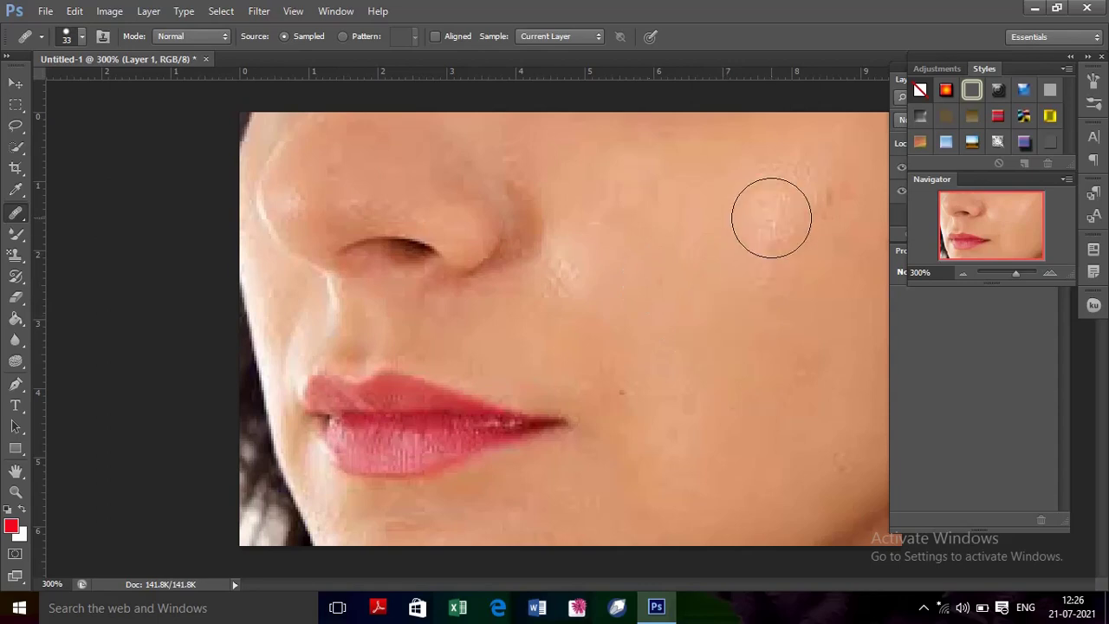
{"action": "left_click_drag", "start_coordinate": [786, 186], "coordinate": [790, 210]}
{"action": "left_click_drag", "start_coordinate": [599, 268], "coordinate": [567, 255]}
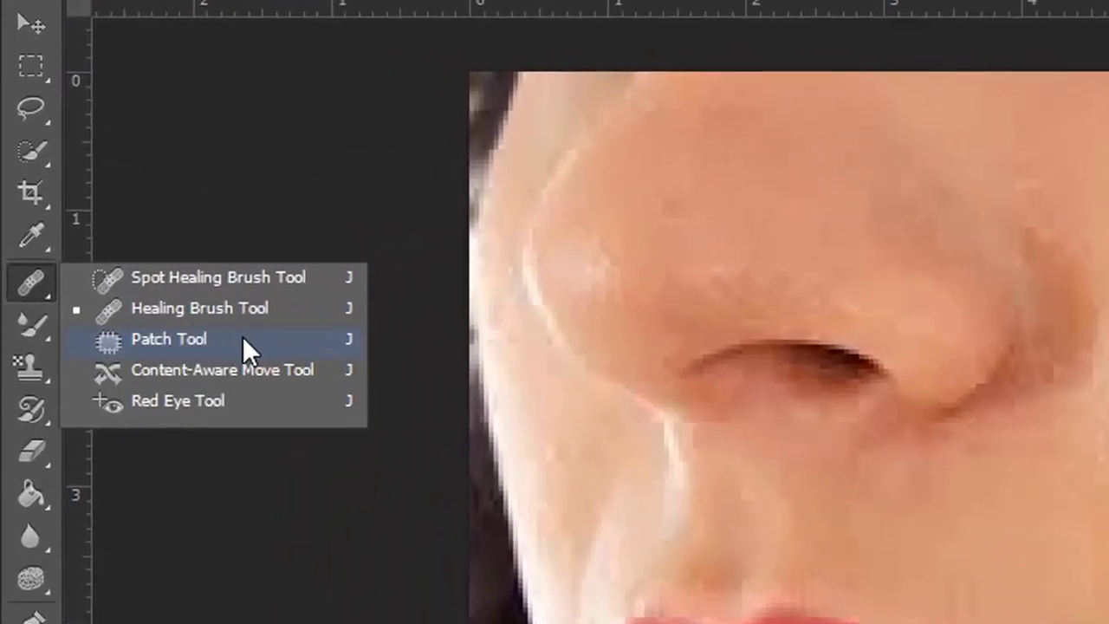
Patch a red spot on the cheek with clean skin using the Patch Tool, then outline another blemished area.
{"action": "left_click", "coordinate": [243, 339]}
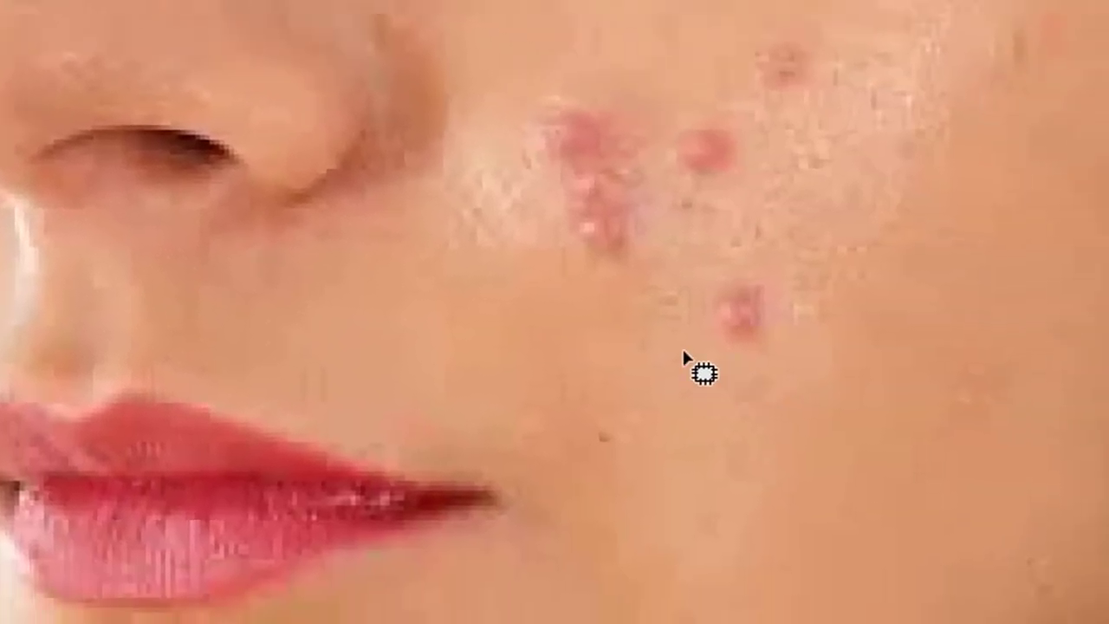
{"action": "mouse_move", "coordinate": [678, 315]}
{"action": "left_mouse_down"}
{"action": "mouse_move", "coordinate": [823, 284]}
{"action": "mouse_move", "coordinate": [757, 263]}
{"action": "mouse_move", "coordinate": [711, 270]}
{"action": "mouse_move", "coordinate": [673, 298]}
{"action": "mouse_move", "coordinate": [675, 330]}
{"action": "mouse_move", "coordinate": [698, 355]}
{"action": "left_mouse_up"}
{"action": "mouse_move", "coordinate": [787, 347]}
{"action": "left_mouse_down"}
{"action": "mouse_move", "coordinate": [812, 466]}
{"action": "mouse_move", "coordinate": [792, 500]}
{"action": "mouse_move", "coordinate": [664, 451]}
{"action": "mouse_move", "coordinate": [838, 467]}
{"action": "mouse_move", "coordinate": [867, 454]}
{"action": "left_mouse_up"}
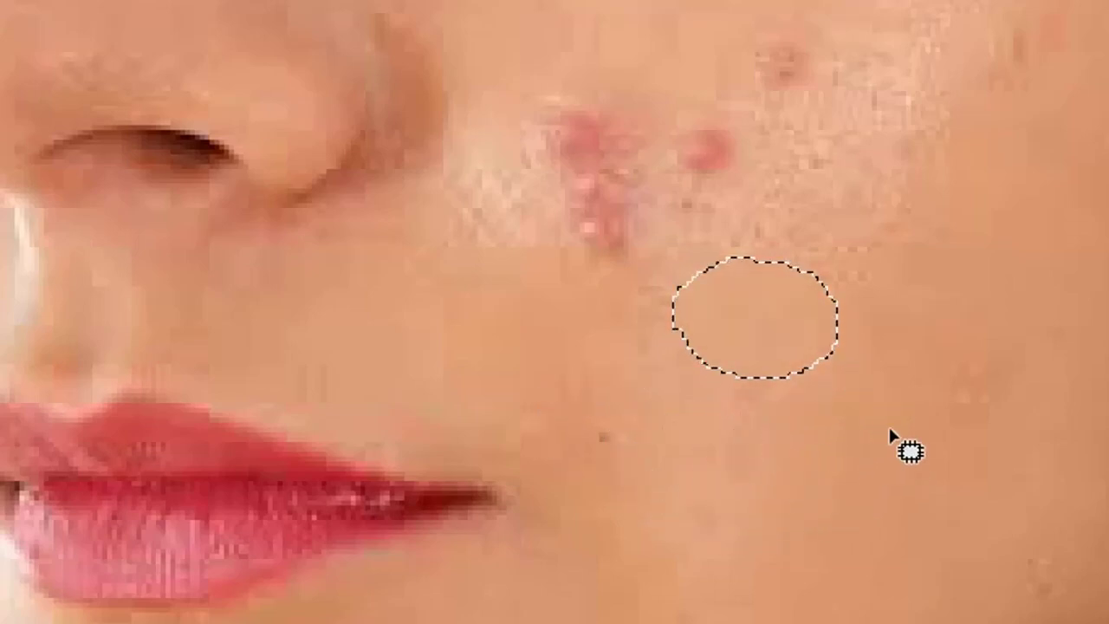
{"action": "mouse_move", "coordinate": [682, 183]}
{"action": "left_mouse_down"}
{"action": "mouse_move", "coordinate": [739, 194]}
{"action": "mouse_move", "coordinate": [720, 116]}
{"action": "mouse_move", "coordinate": [651, 171]}
{"action": "mouse_move", "coordinate": [715, 193]}
{"action": "mouse_move", "coordinate": [723, 167]}
{"action": "mouse_move", "coordinate": [762, 249]}
{"action": "mouse_move", "coordinate": [765, 376]}
{"action": "mouse_move", "coordinate": [778, 326]}
{"action": "left_mouse_up"}
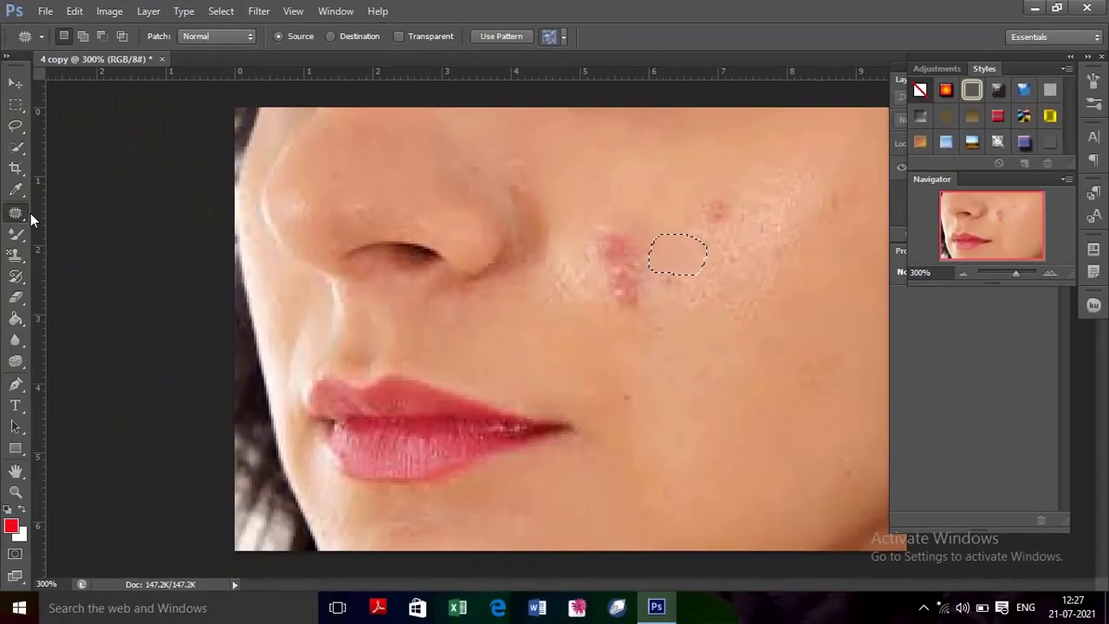
{"action": "right_click", "coordinate": [18, 215]}
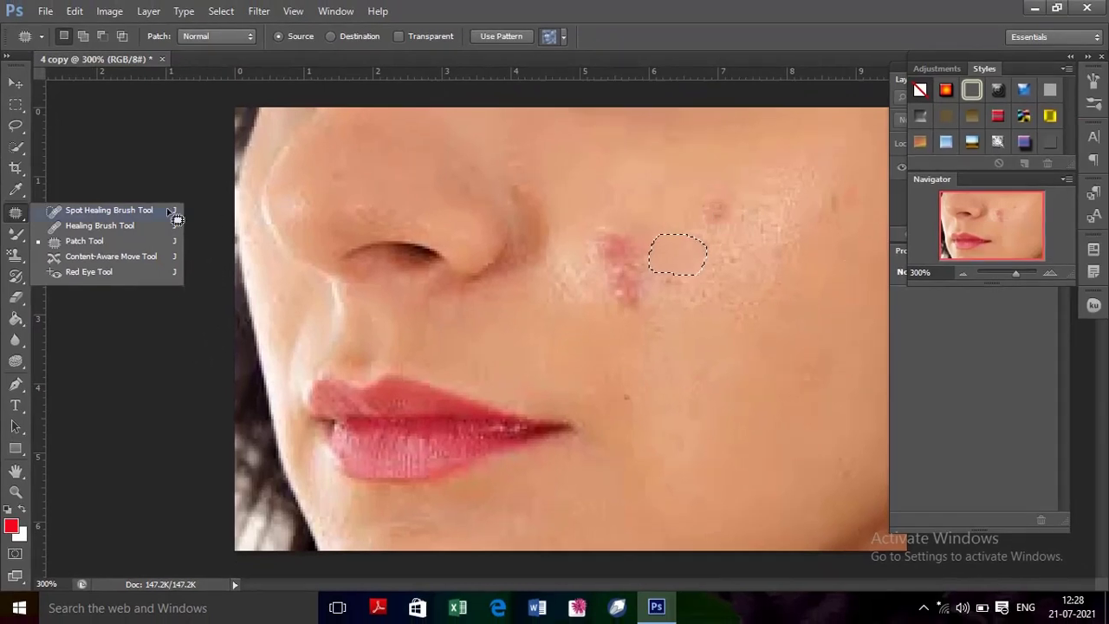
Spot-heal the remaining blemishes across the cheek, lower cheek and near the nose.
{"action": "left_click", "coordinate": [168, 209]}
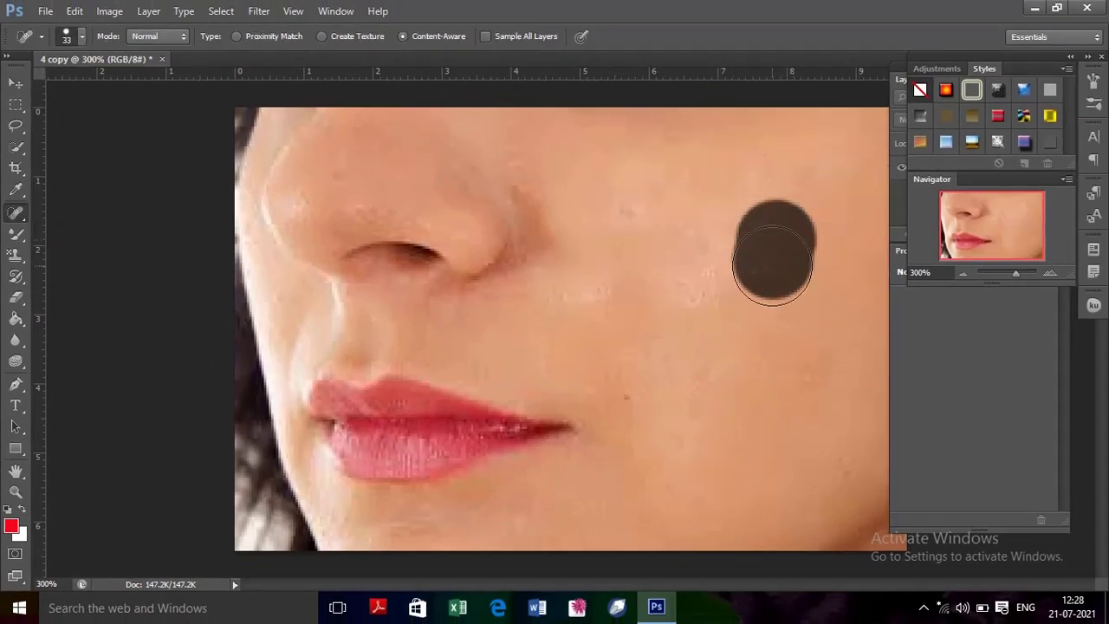
{"action": "mouse_move", "coordinate": [861, 201]}
{"action": "left_mouse_down"}
{"action": "mouse_move", "coordinate": [642, 250]}
{"action": "mouse_move", "coordinate": [706, 217]}
{"action": "left_mouse_up"}
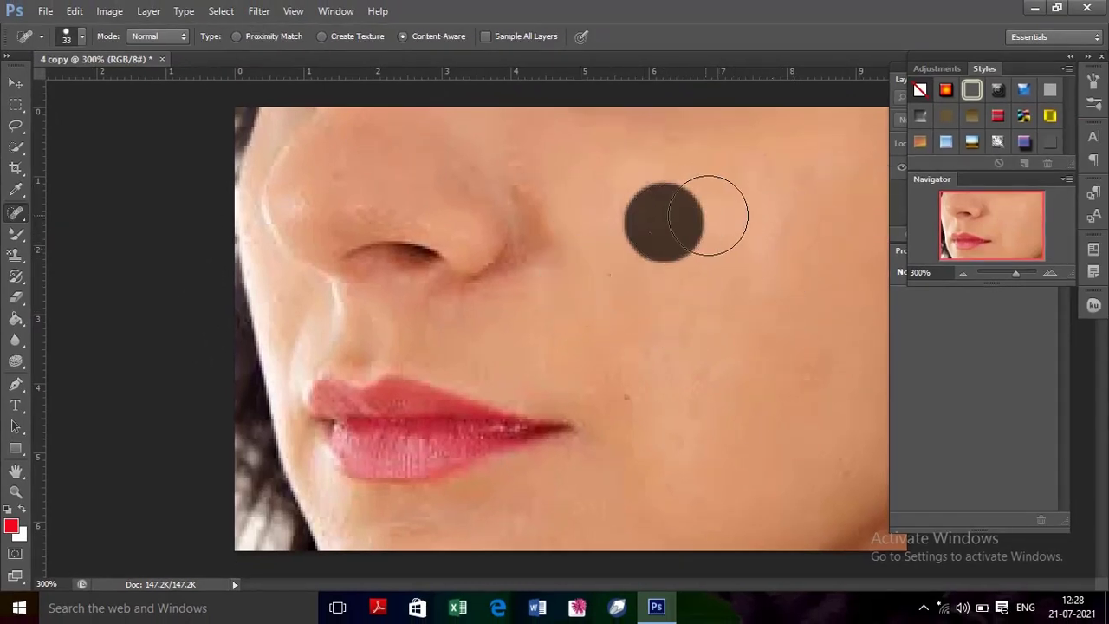
{"action": "left_click_drag", "start_coordinate": [810, 364], "coordinate": [832, 461]}
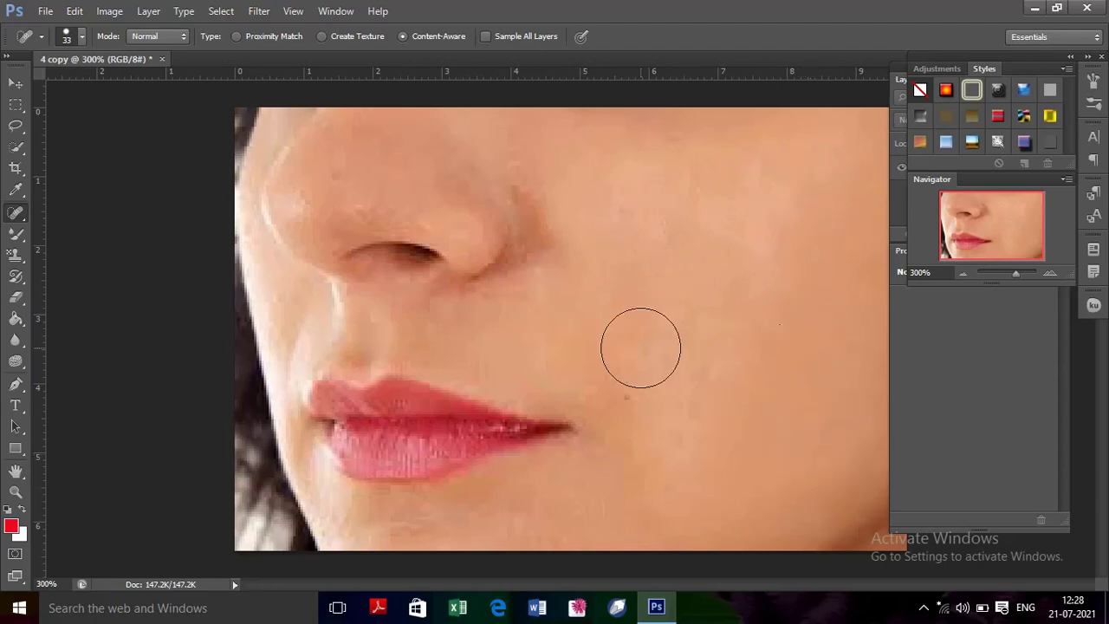
{"action": "left_click", "coordinate": [619, 376]}
{"action": "left_click", "coordinate": [702, 384]}
{"action": "left_click", "coordinate": [661, 459]}
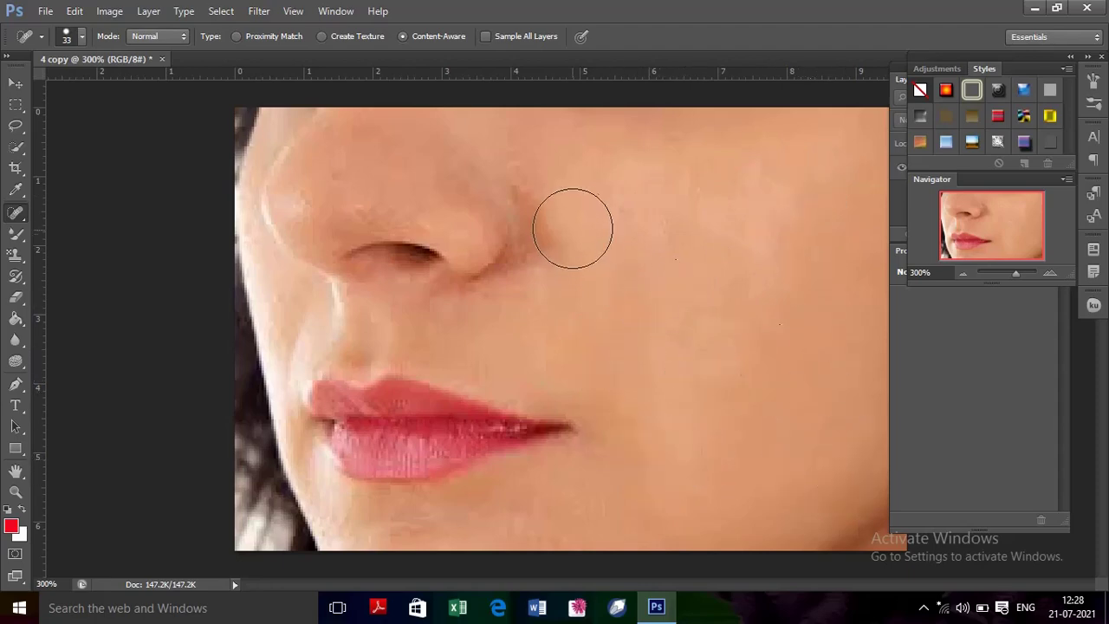
{"action": "left_click", "coordinate": [607, 191]}
{"action": "left_click", "coordinate": [703, 176]}
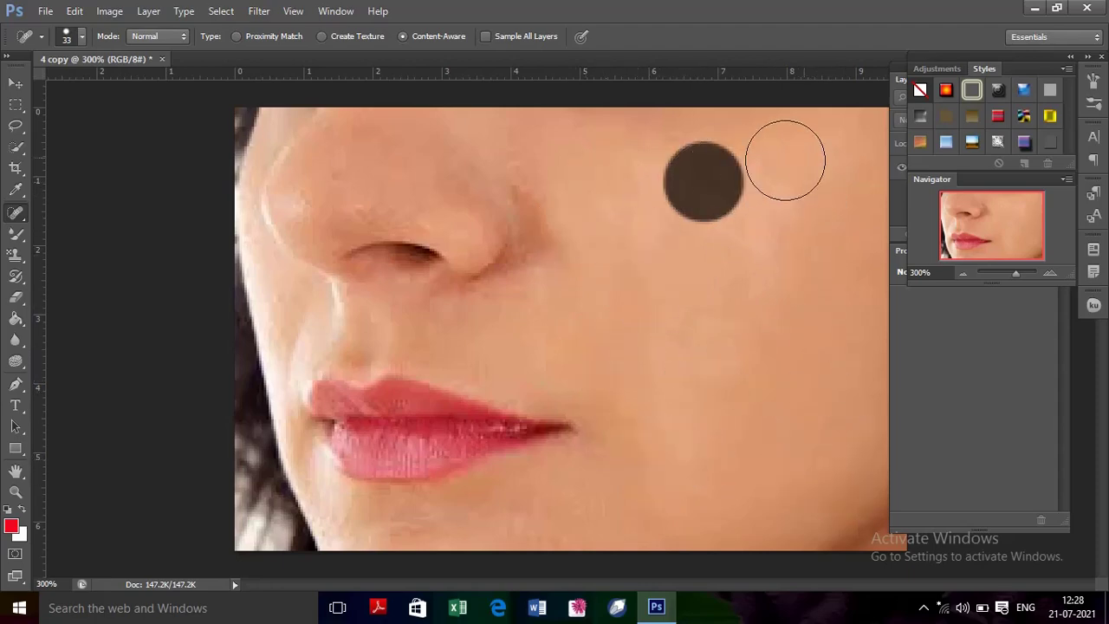
Zoom out, then to 200% to check the skin, and close the retouched close-up.
{"action": "left_click", "coordinate": [963, 273]}
{"action": "left_click", "coordinate": [963, 273]}
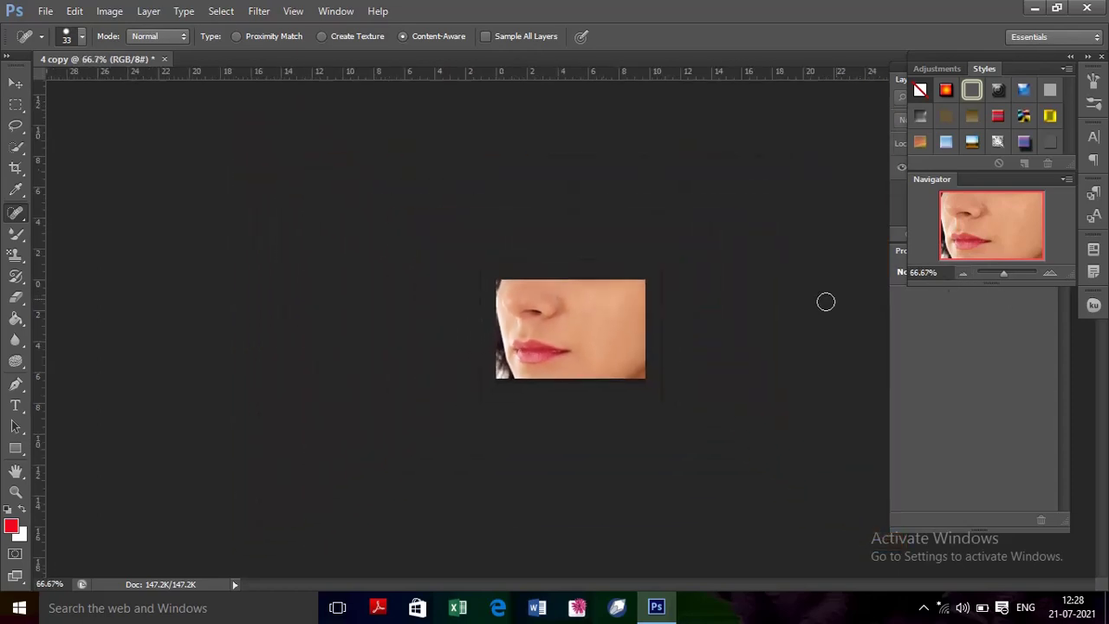
{"action": "key", "text": "ctrl+plus"}
{"action": "key", "text": "ctrl+plus"}
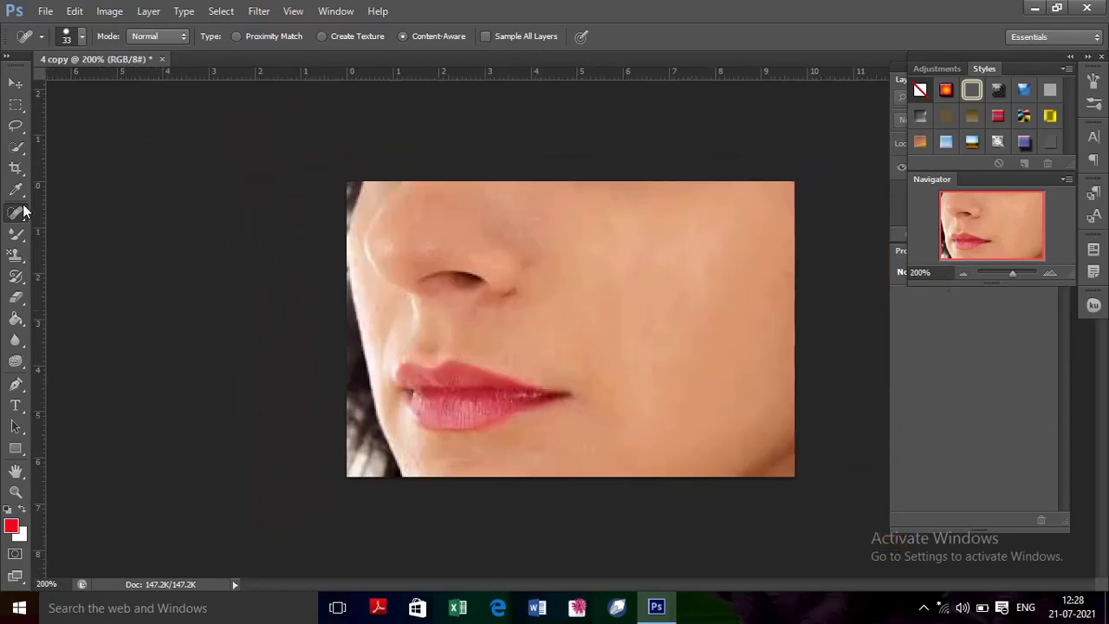
{"action": "right_click", "coordinate": [23, 210]}
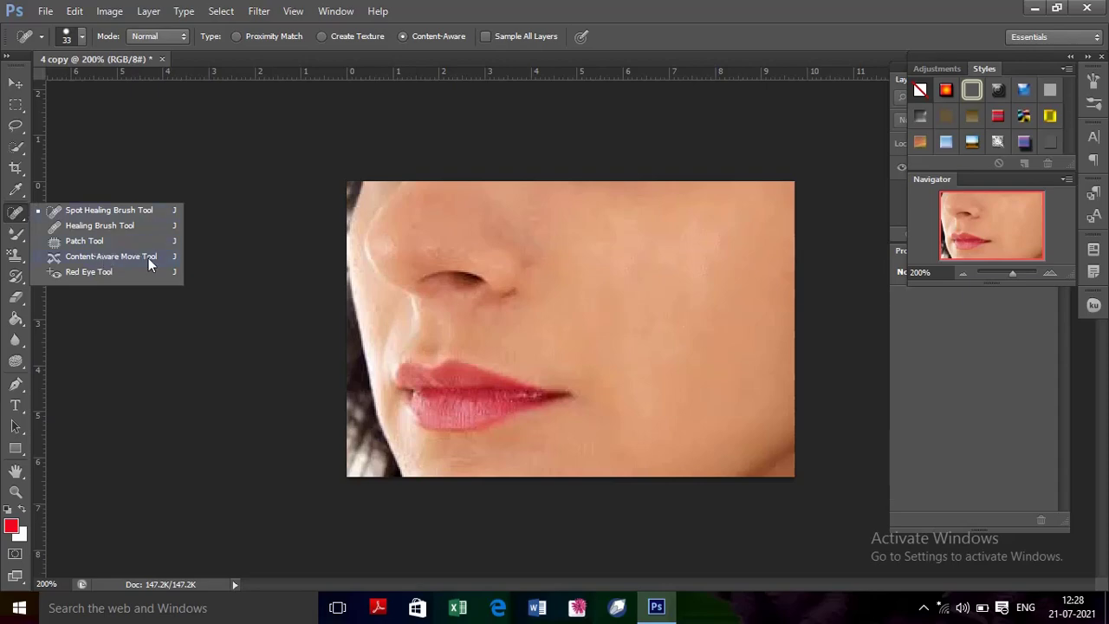
{"action": "left_click", "coordinate": [162, 59]}
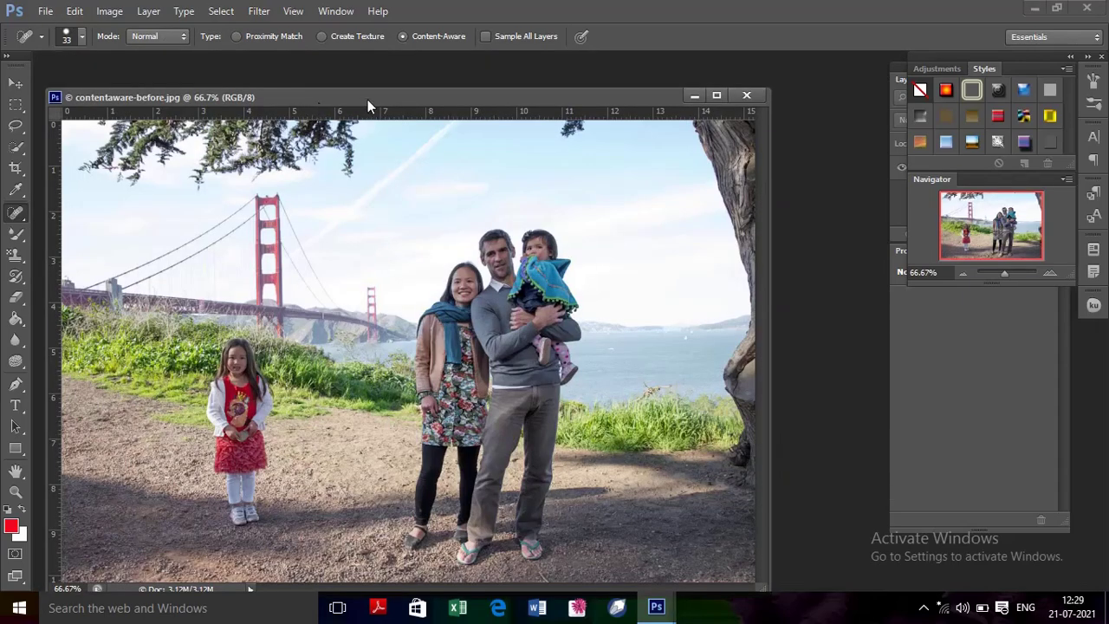
Duplicate the Golden Gate family photo as contentaware-before copy.
{"action": "left_click_drag", "start_coordinate": [368, 100], "coordinate": [358, 71]}
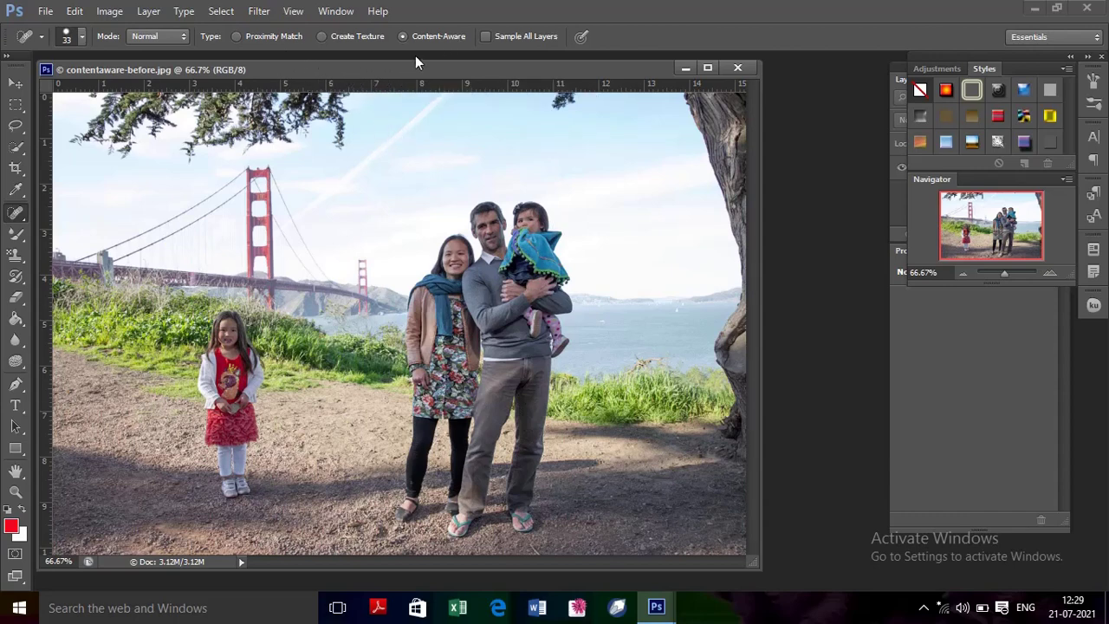
{"action": "right_click", "coordinate": [384, 70]}
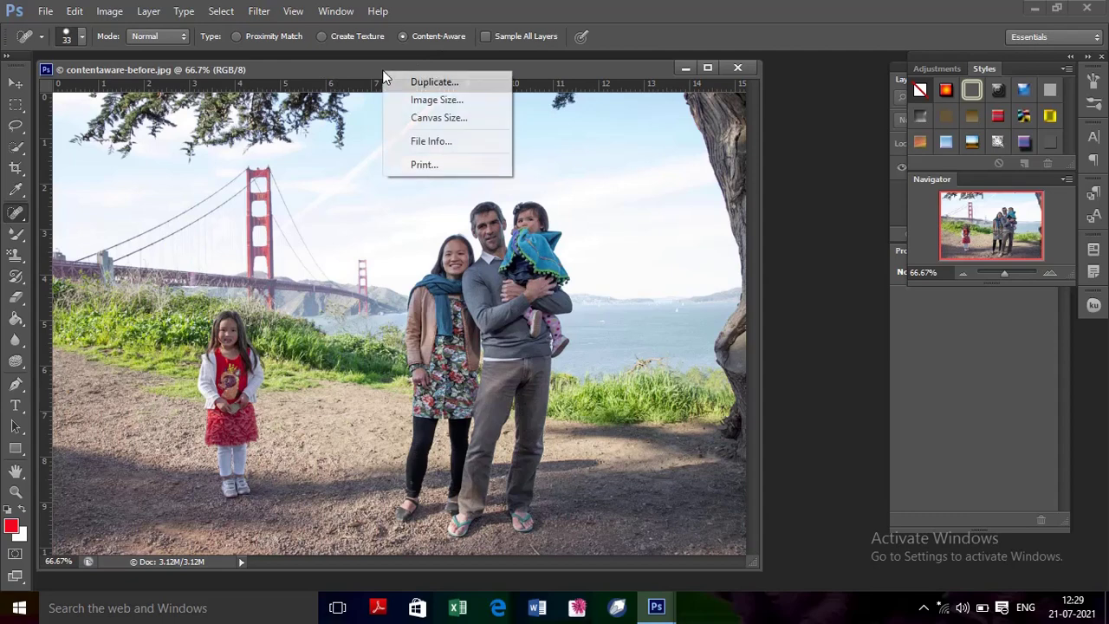
{"action": "left_click", "coordinate": [452, 84]}
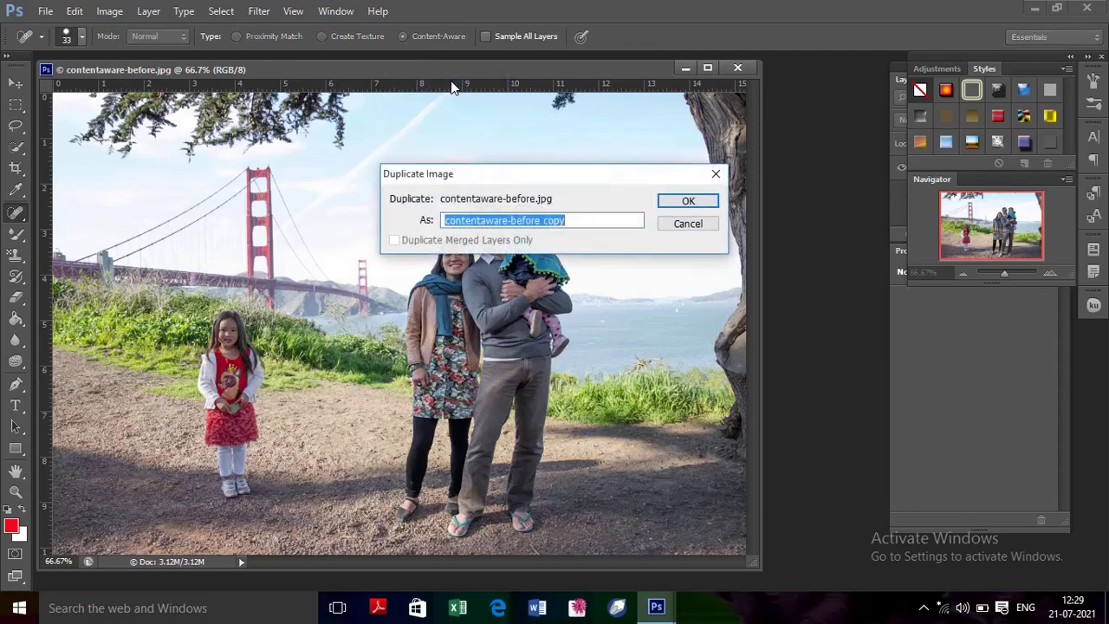
{"action": "left_click", "coordinate": [699, 209]}
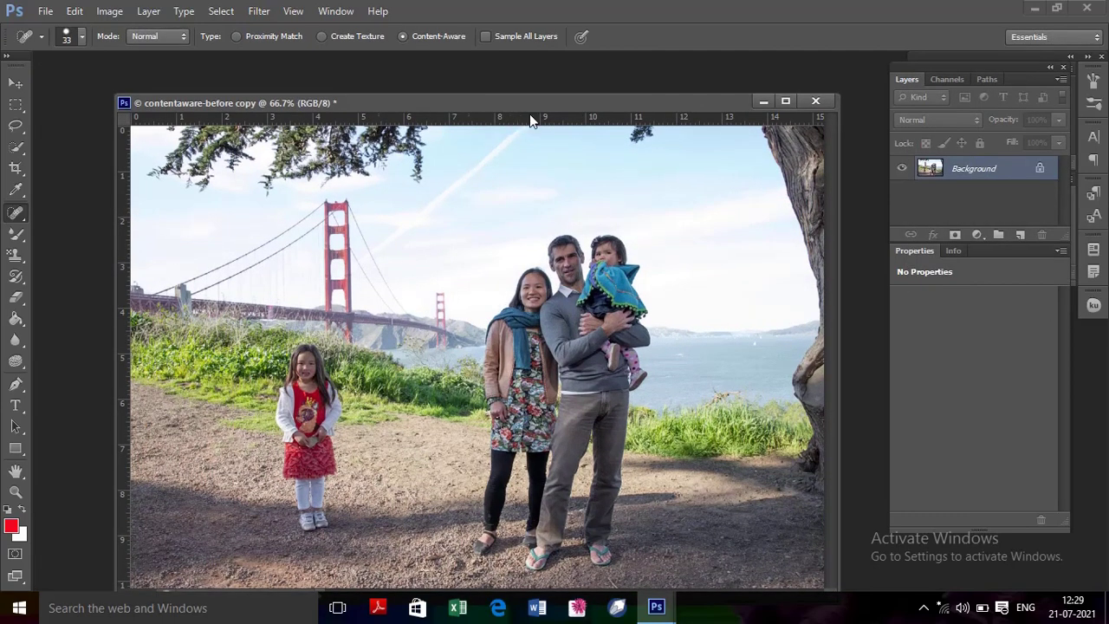
{"action": "left_click_drag", "start_coordinate": [532, 107], "coordinate": [527, 85]}
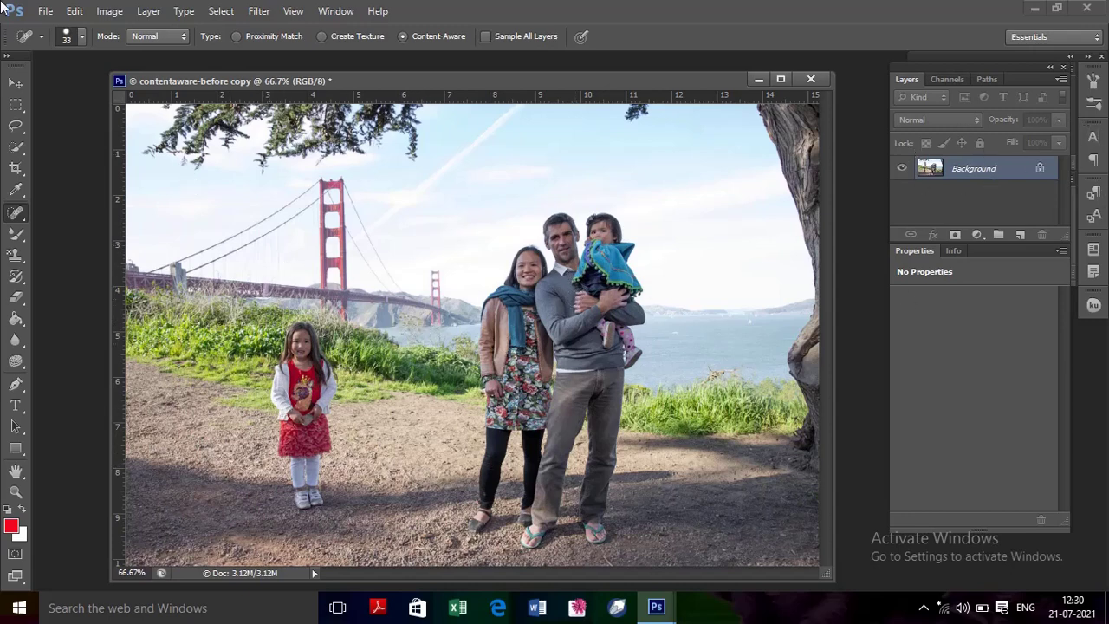
{"action": "right_click", "coordinate": [18, 213]}
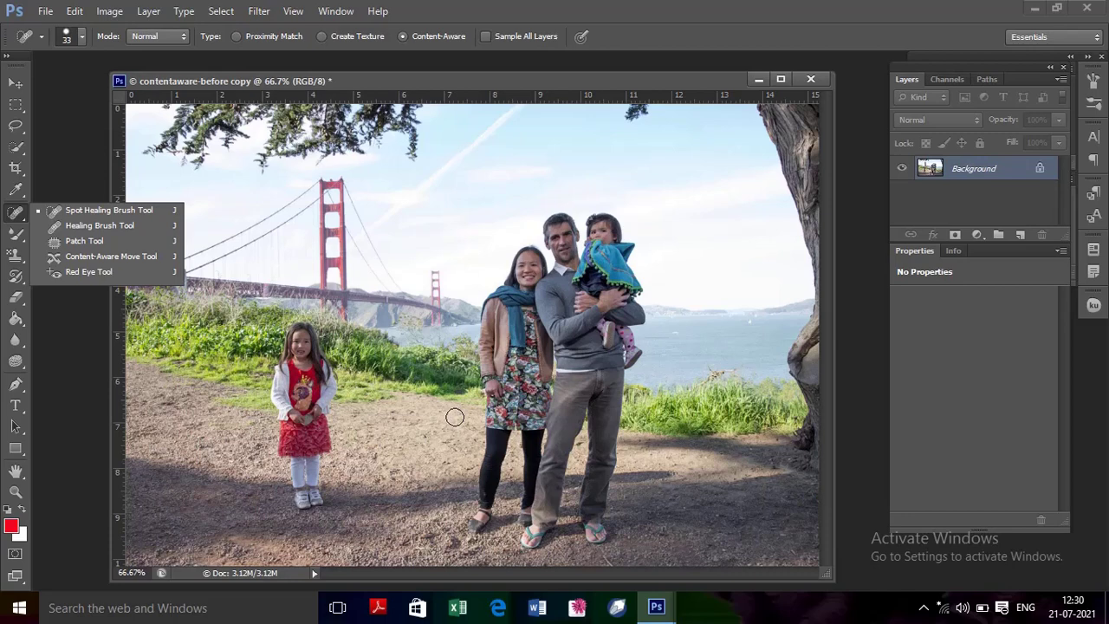
{"action": "left_click", "coordinate": [15, 126]}
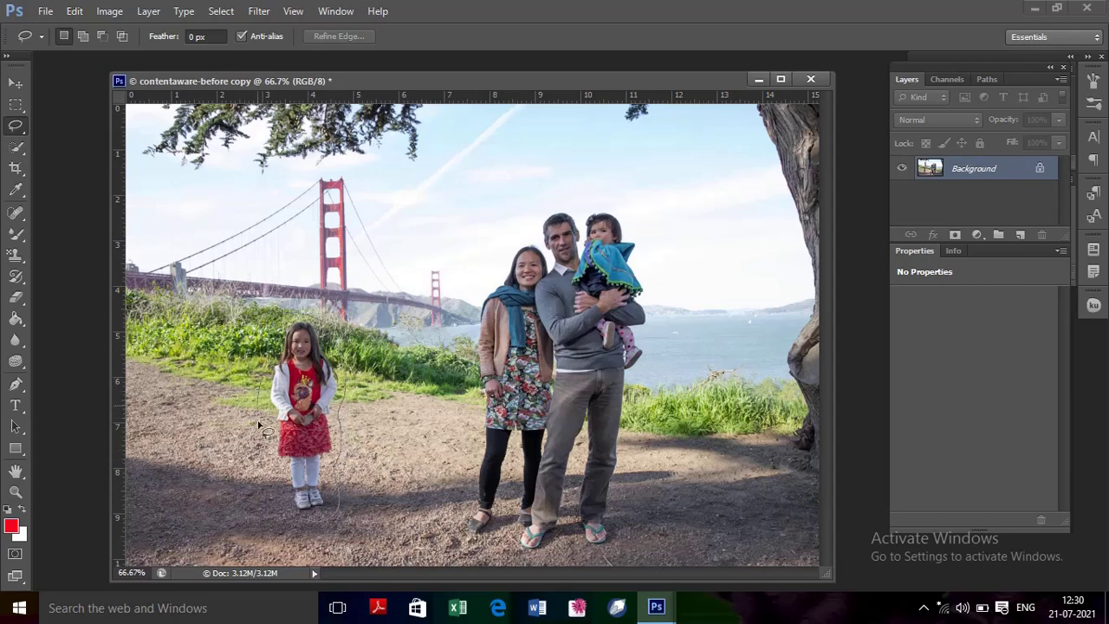
{"action": "left_click_drag", "start_coordinate": [321, 519], "coordinate": [325, 522]}
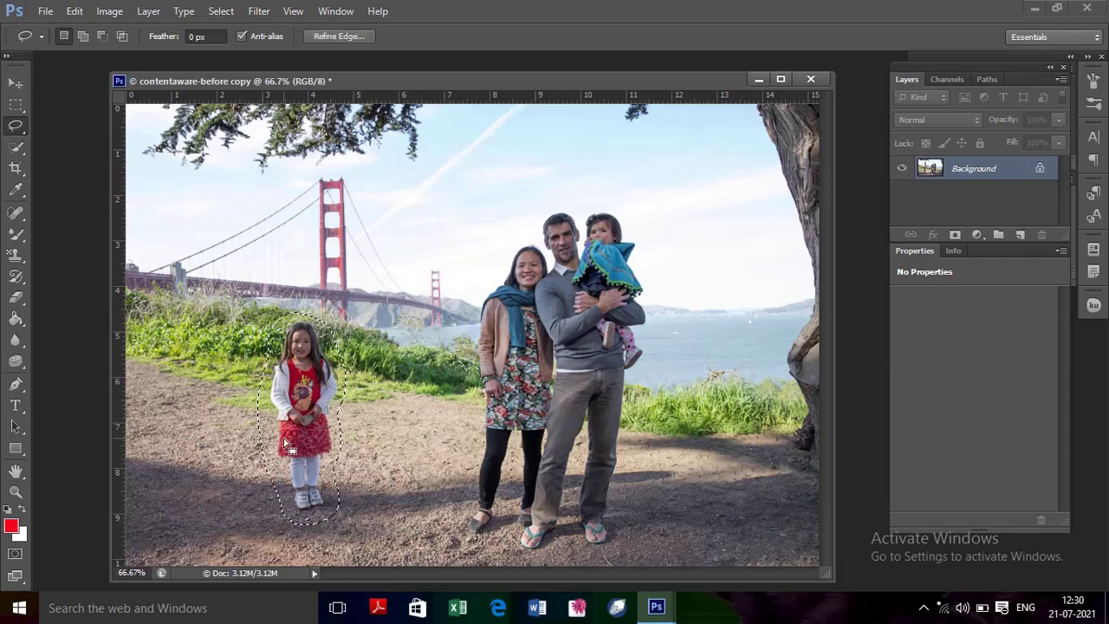
{"action": "key", "text": "v"}
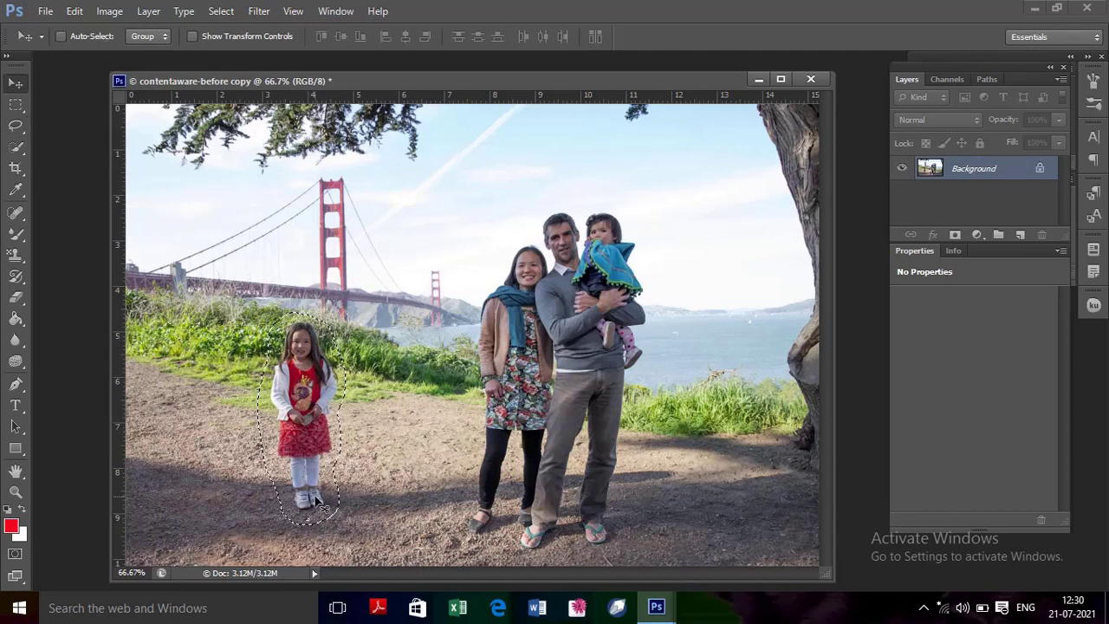
{"action": "mouse_move", "coordinate": [305, 450]}
{"action": "left_mouse_down"}
{"action": "mouse_move", "coordinate": [435, 464]}
{"action": "mouse_move", "coordinate": [427, 475]}
{"action": "left_mouse_up"}
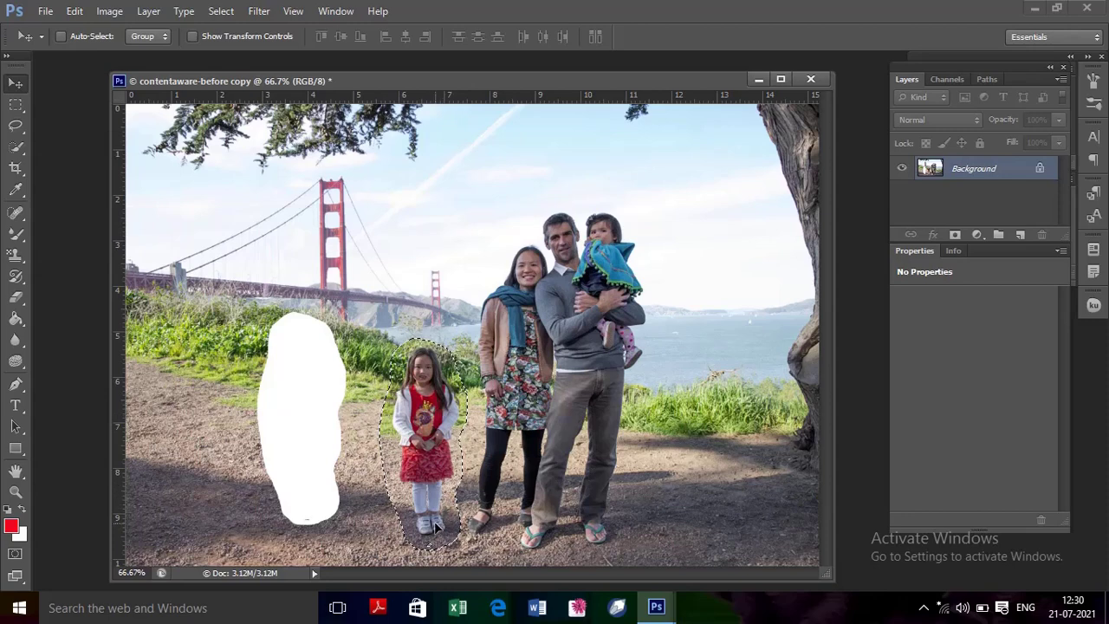
{"action": "left_click_drag", "start_coordinate": [435, 521], "coordinate": [312, 495]}
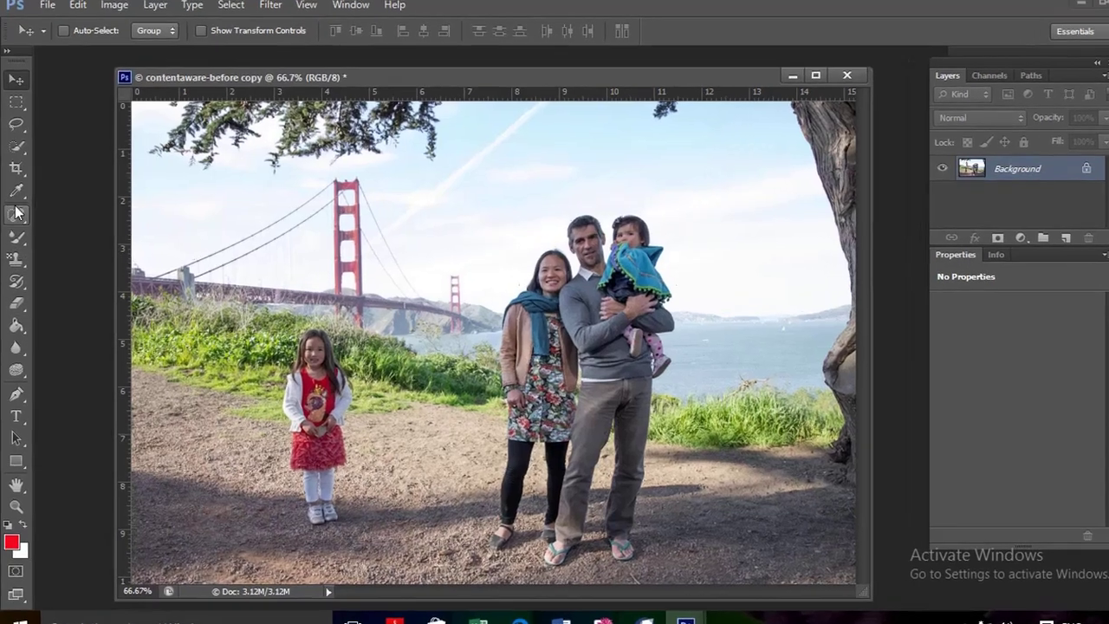
Select the Content-Aware Move Tool with Mode set to Move.
{"action": "right_click", "coordinate": [16, 212]}
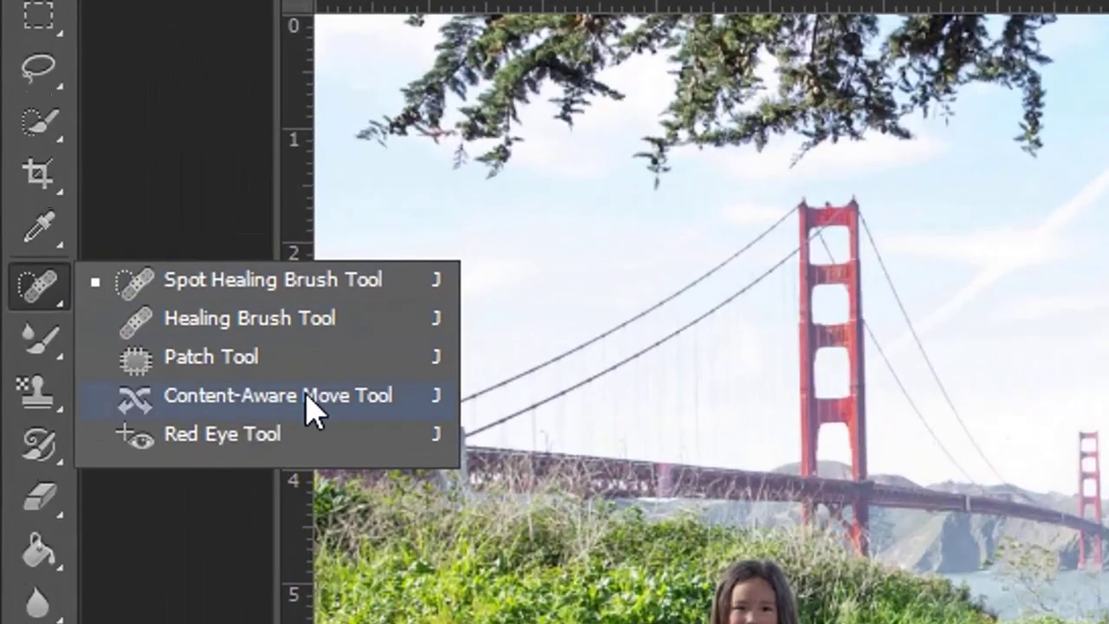
{"action": "left_click", "coordinate": [306, 395]}
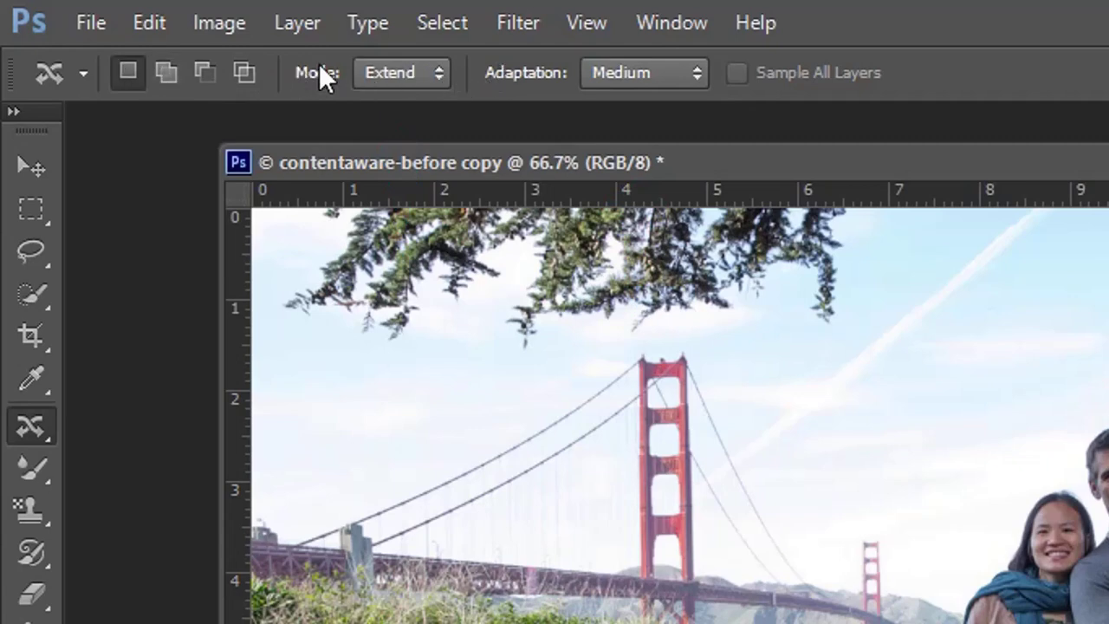
{"action": "left_click", "coordinate": [436, 73]}
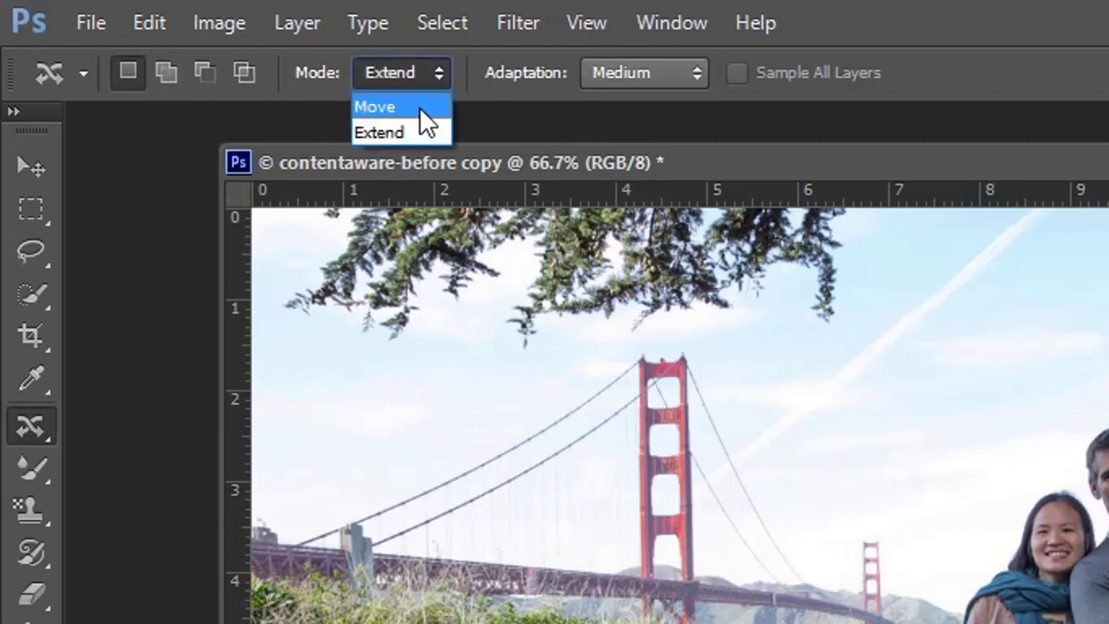
{"action": "left_click", "coordinate": [420, 107]}
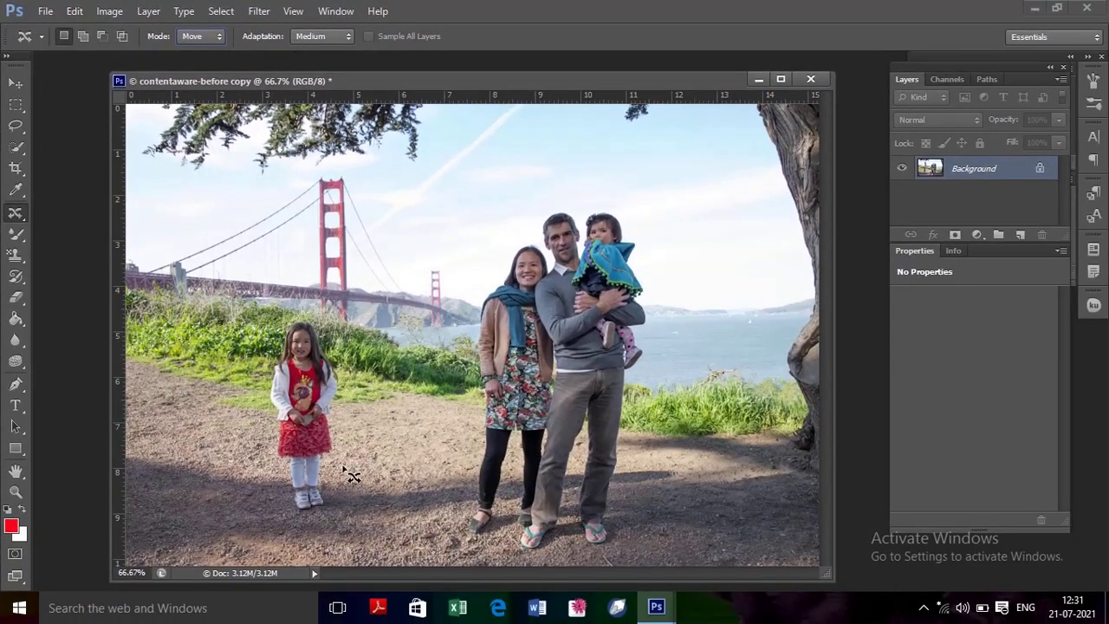
Lasso the little girl and drag her right beside her mother.
{"action": "left_click_drag", "start_coordinate": [329, 522], "coordinate": [338, 420]}
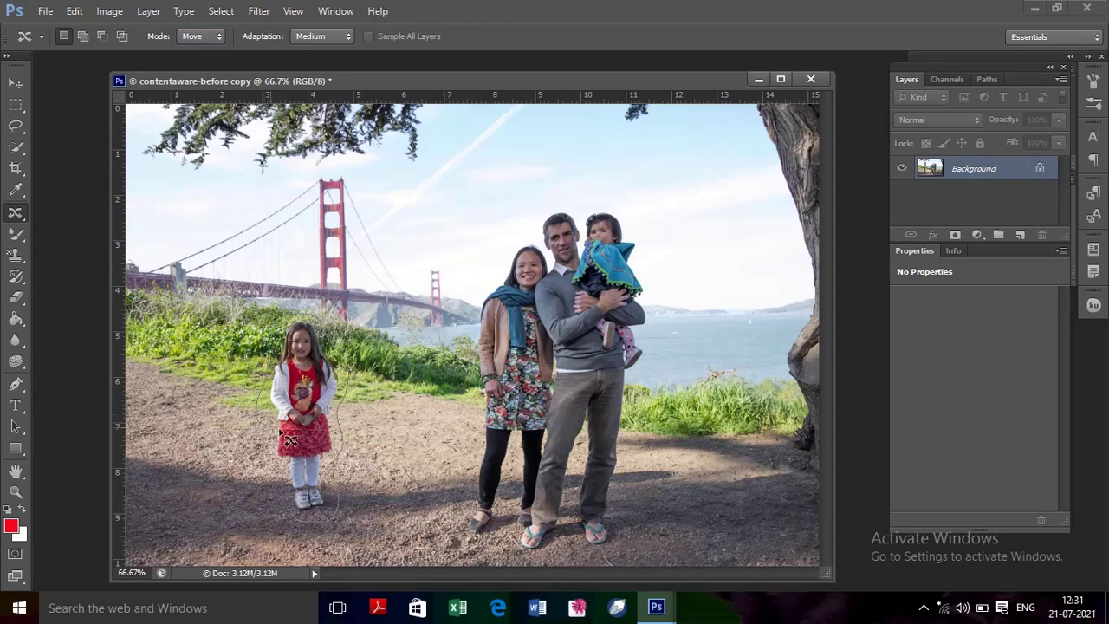
{"action": "left_click_drag", "start_coordinate": [341, 354], "coordinate": [303, 518]}
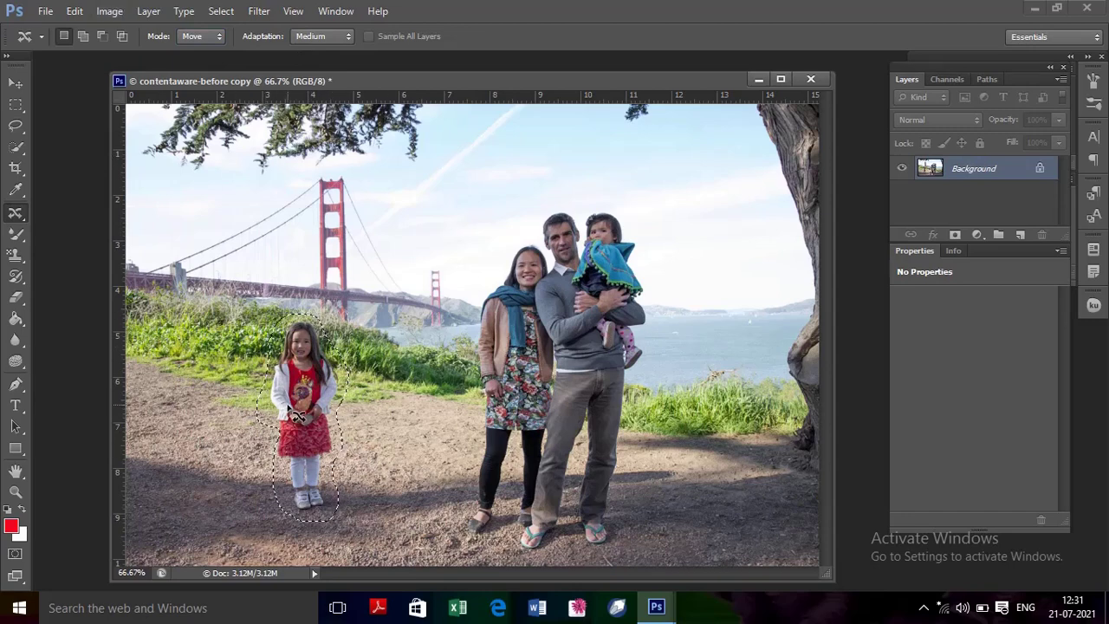
{"action": "left_click_drag", "start_coordinate": [332, 422], "coordinate": [438, 416]}
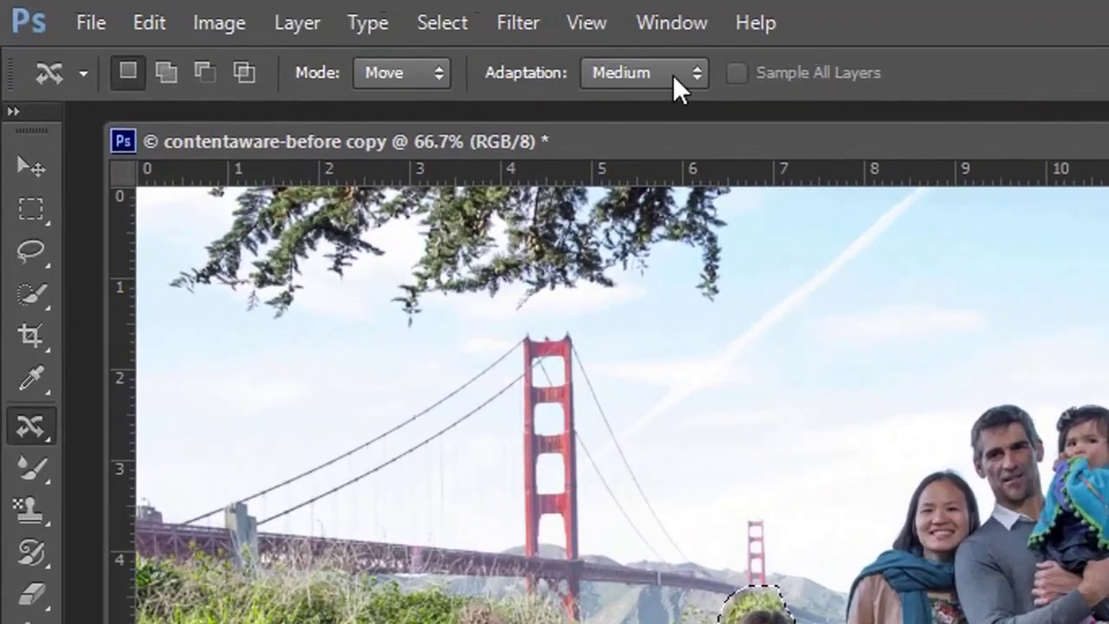
{"action": "left_click", "coordinate": [694, 73]}
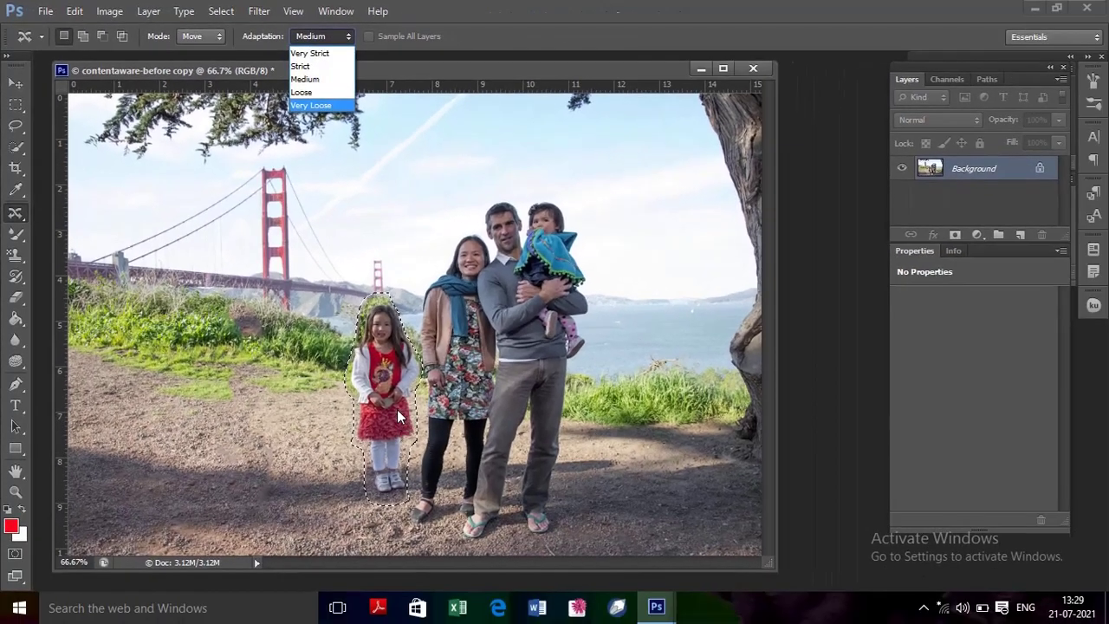
Move the girl back to her original spot and switch Mode to Extend.
{"action": "left_click_drag", "start_coordinate": [399, 416], "coordinate": [262, 420]}
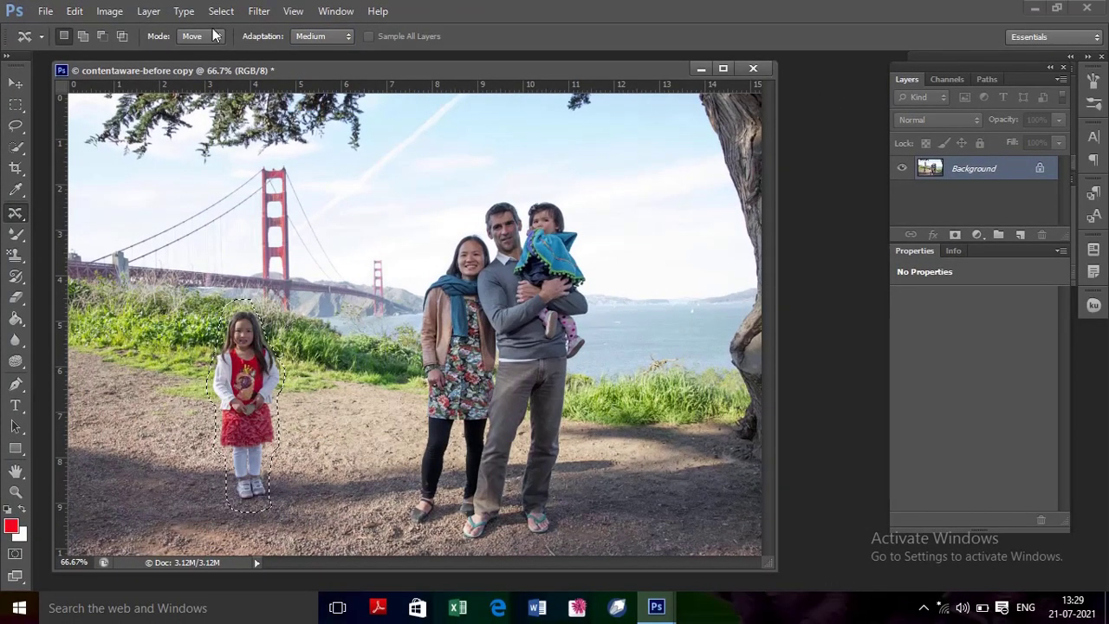
{"action": "left_click", "coordinate": [214, 36]}
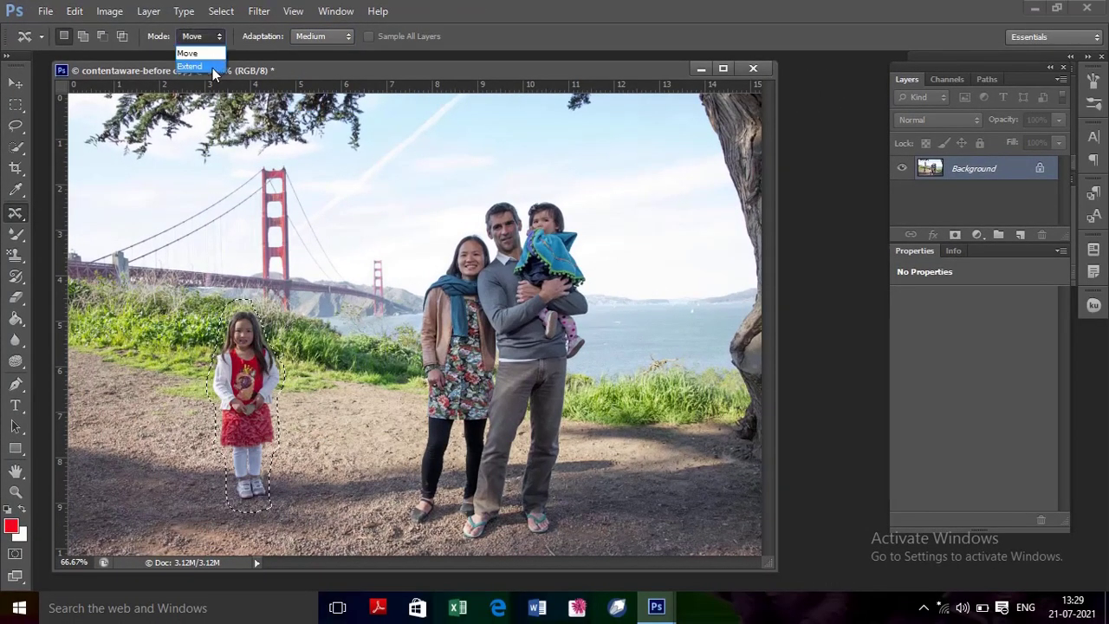
{"action": "left_click", "coordinate": [212, 66]}
Extend-drag the girl rightward twice to create two clones beside the mother.
{"action": "left_click_drag", "start_coordinate": [243, 388], "coordinate": [282, 388]}
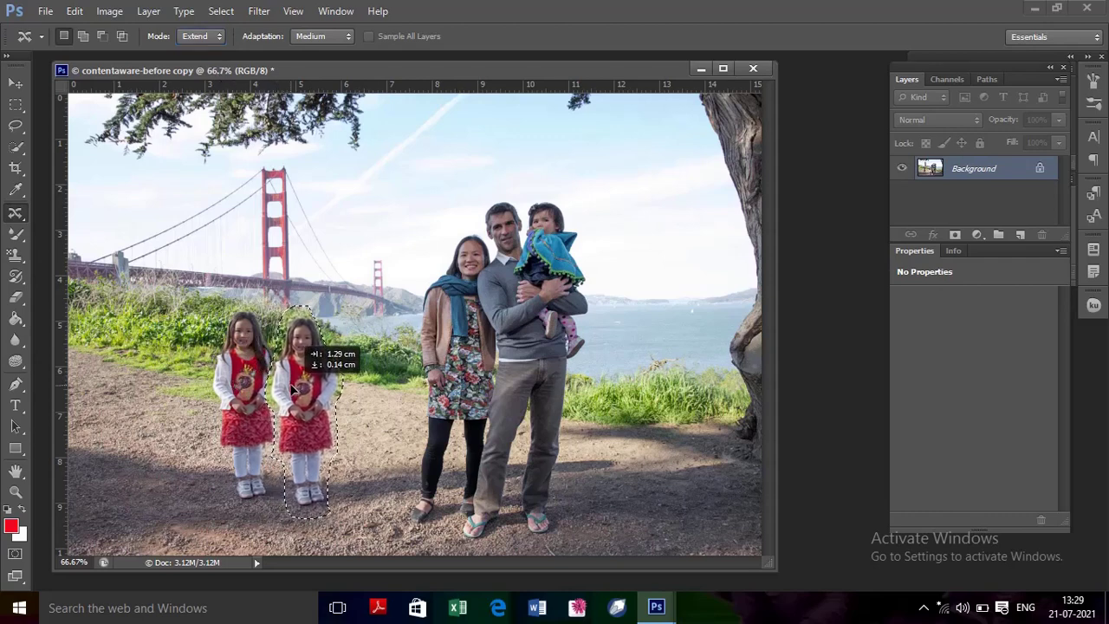
{"action": "left_click_drag", "start_coordinate": [281, 388], "coordinate": [301, 389]}
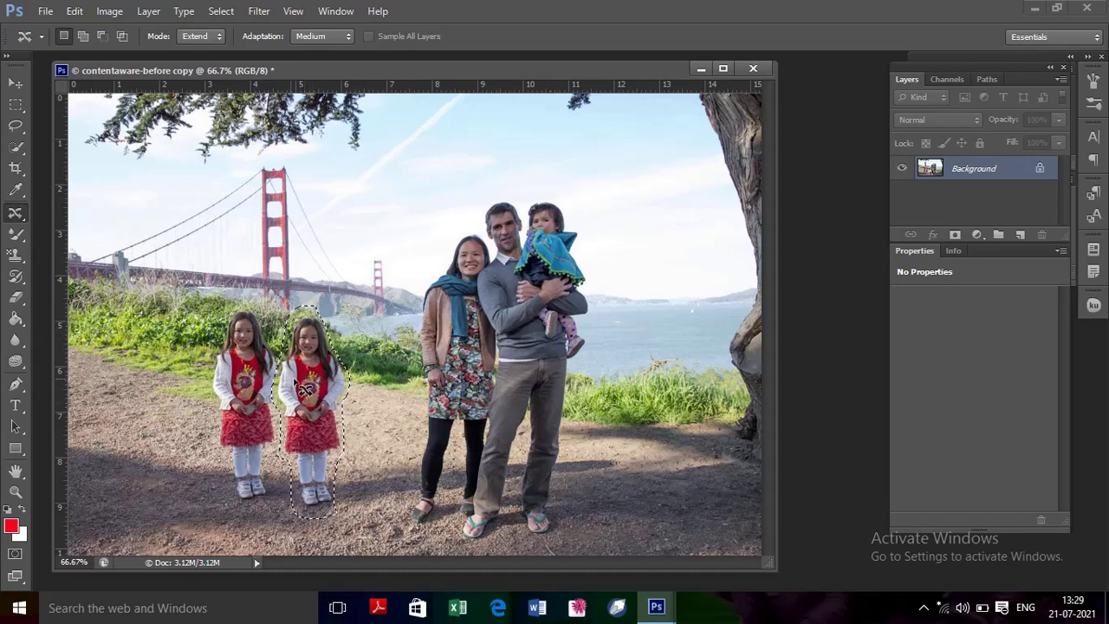
{"action": "left_click_drag", "start_coordinate": [316, 411], "coordinate": [378, 422]}
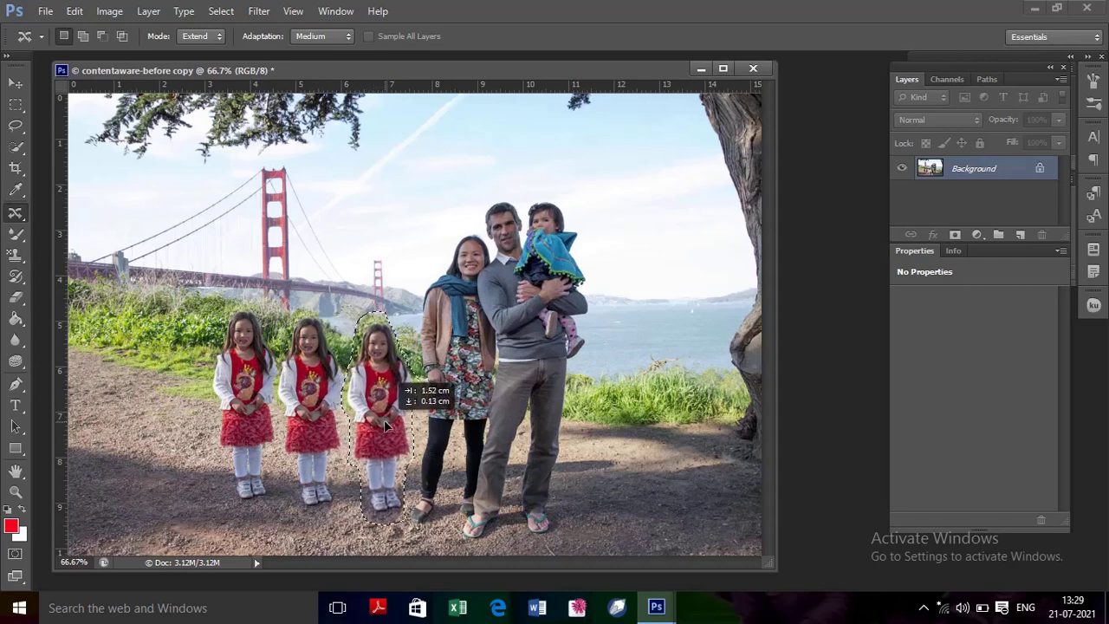
{"action": "left_click_drag", "start_coordinate": [379, 422], "coordinate": [384, 419]}
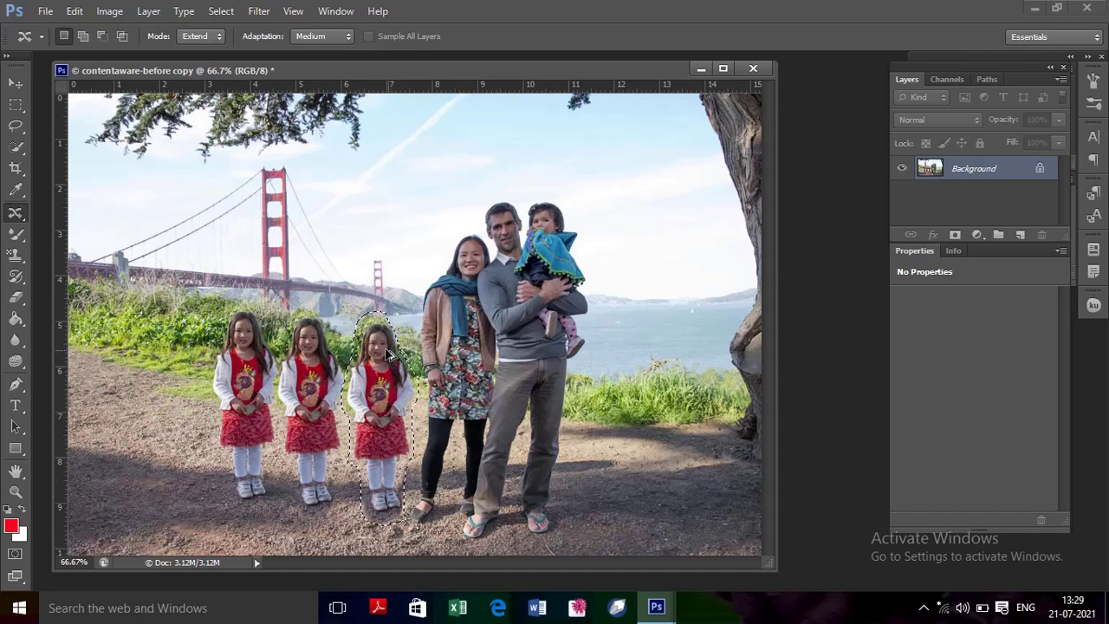
Undo the girl clones and set Adaptation to Very Loose.
{"action": "key", "text": "ctrl+alt+z"}
{"action": "key", "text": "ctrl+alt+z"}
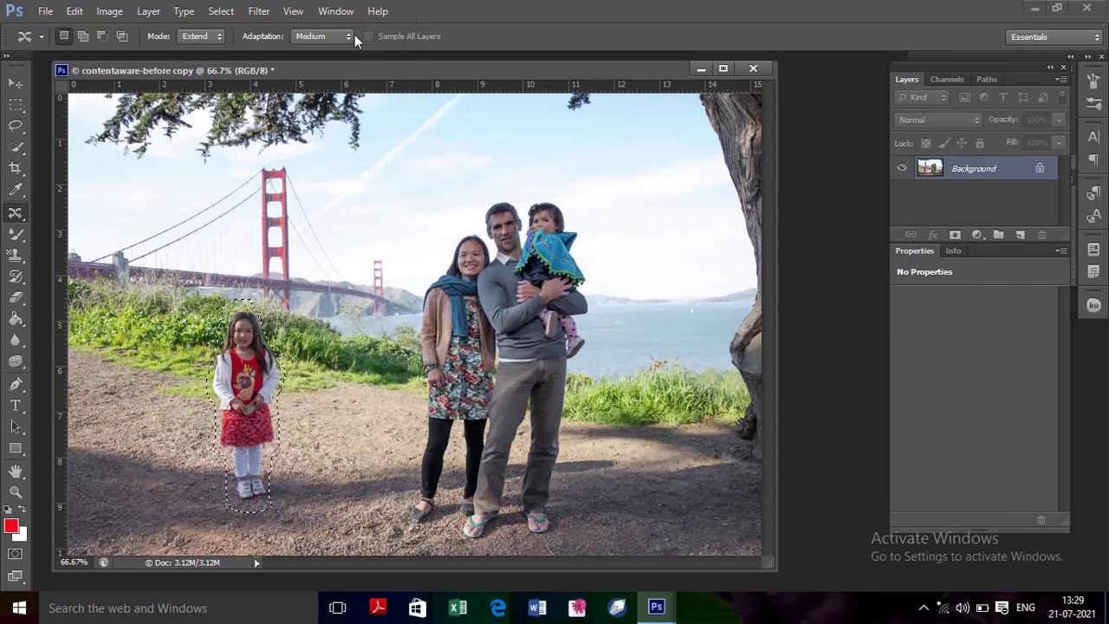
{"action": "left_click", "coordinate": [348, 36]}
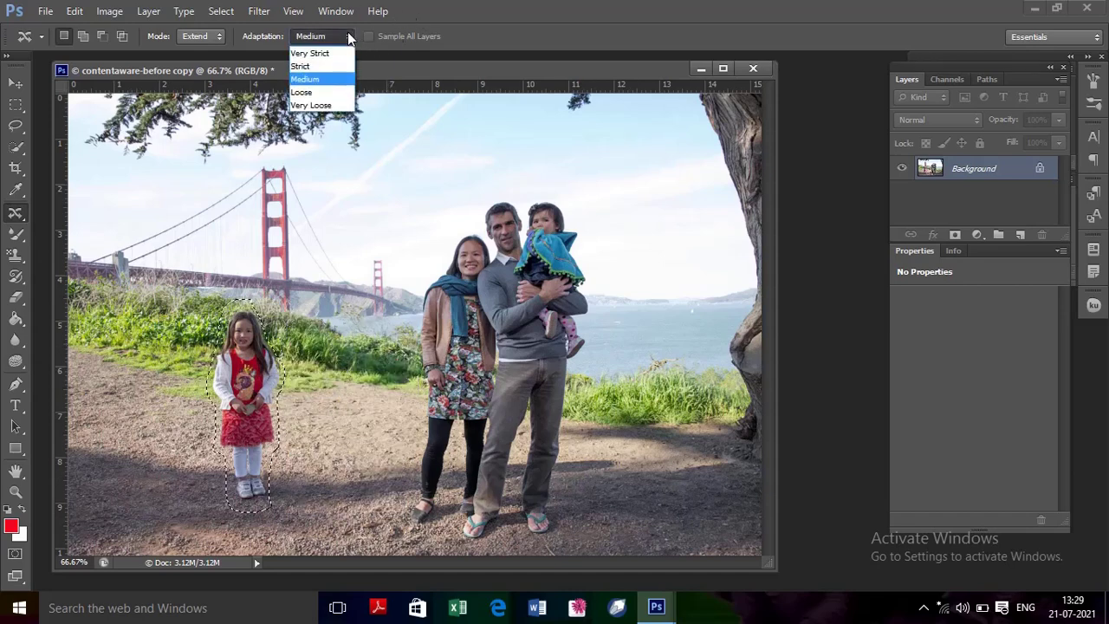
{"action": "left_click", "coordinate": [322, 104]}
Extend-drag five girl copies across the photo, past the father, then undo the last.
{"action": "left_click_drag", "start_coordinate": [234, 402], "coordinate": [274, 401]}
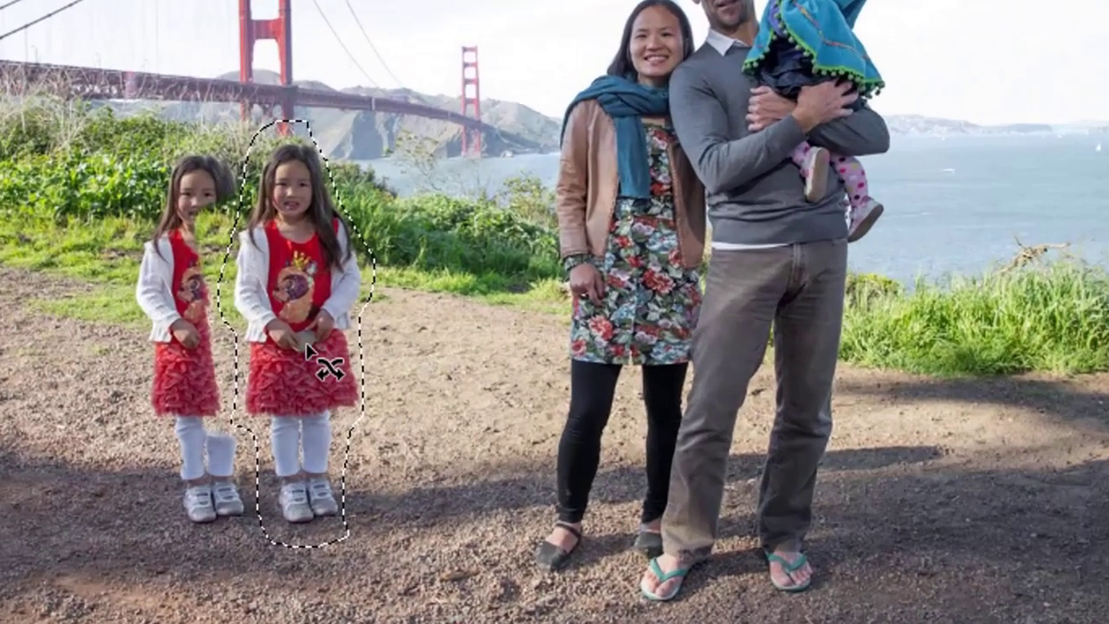
{"action": "left_click_drag", "start_coordinate": [305, 345], "coordinate": [422, 359]}
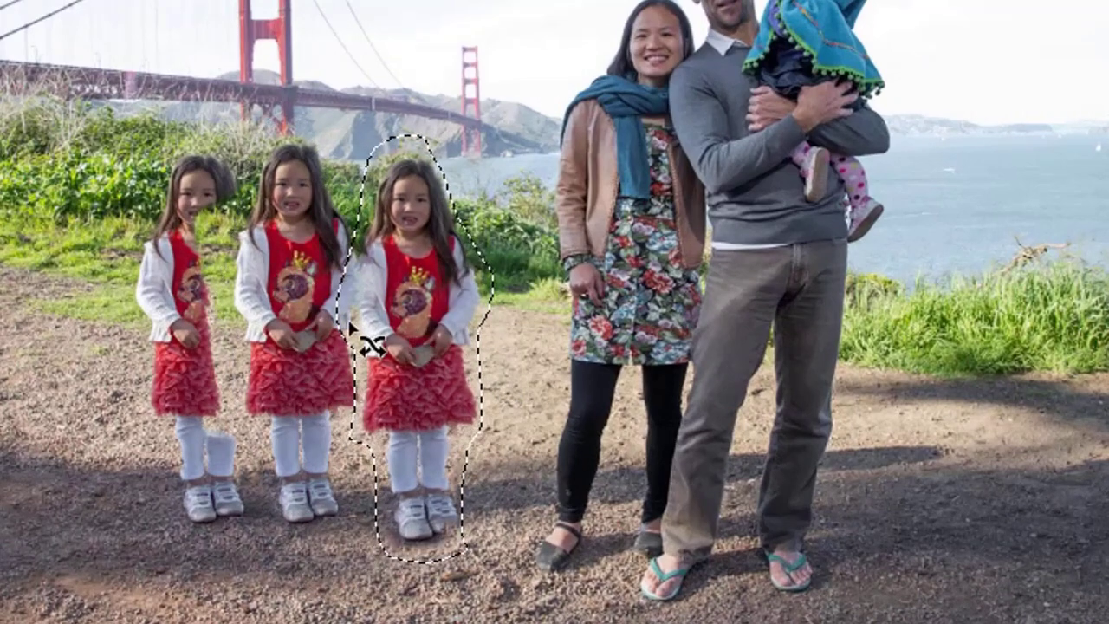
{"action": "left_click_drag", "start_coordinate": [423, 399], "coordinate": [510, 405]}
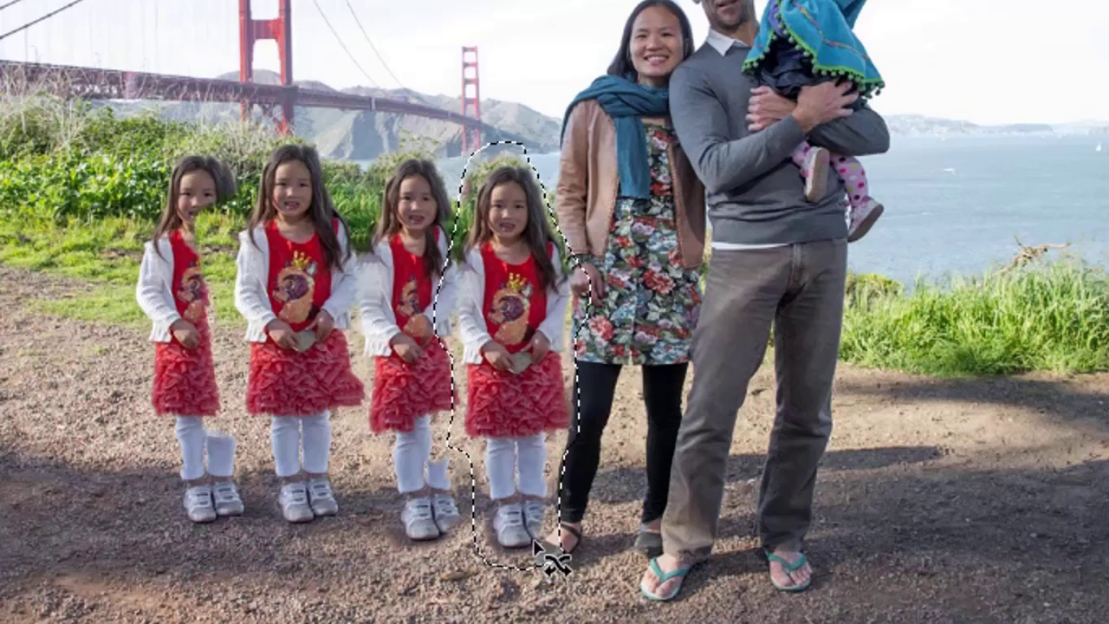
{"action": "left_click_drag", "start_coordinate": [541, 427], "coordinate": [919, 408]}
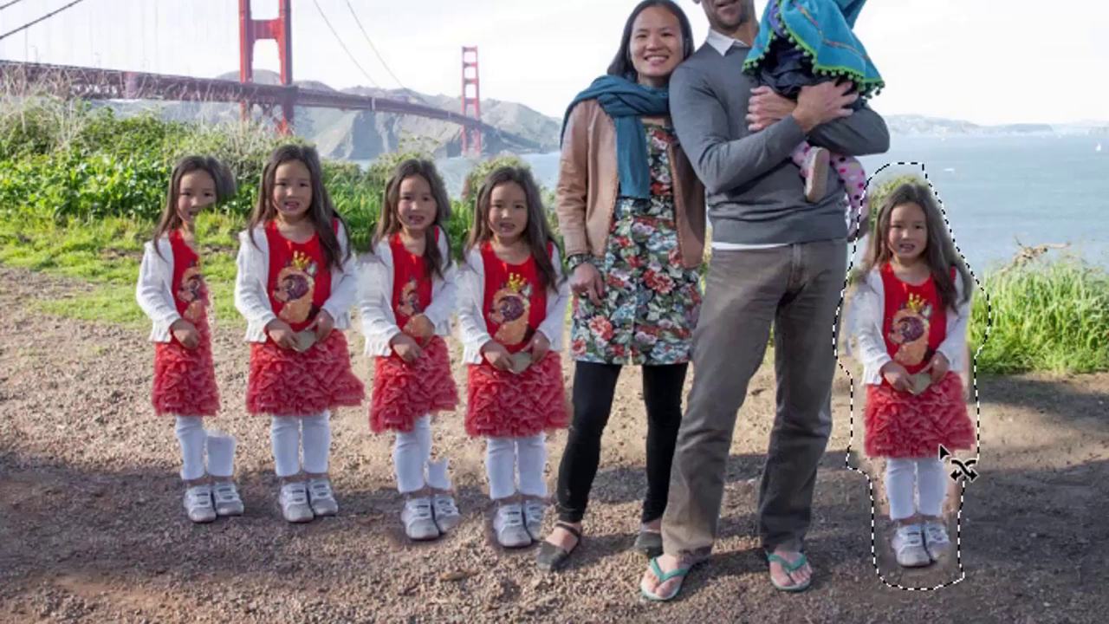
{"action": "left_click_drag", "start_coordinate": [939, 445], "coordinate": [1068, 394]}
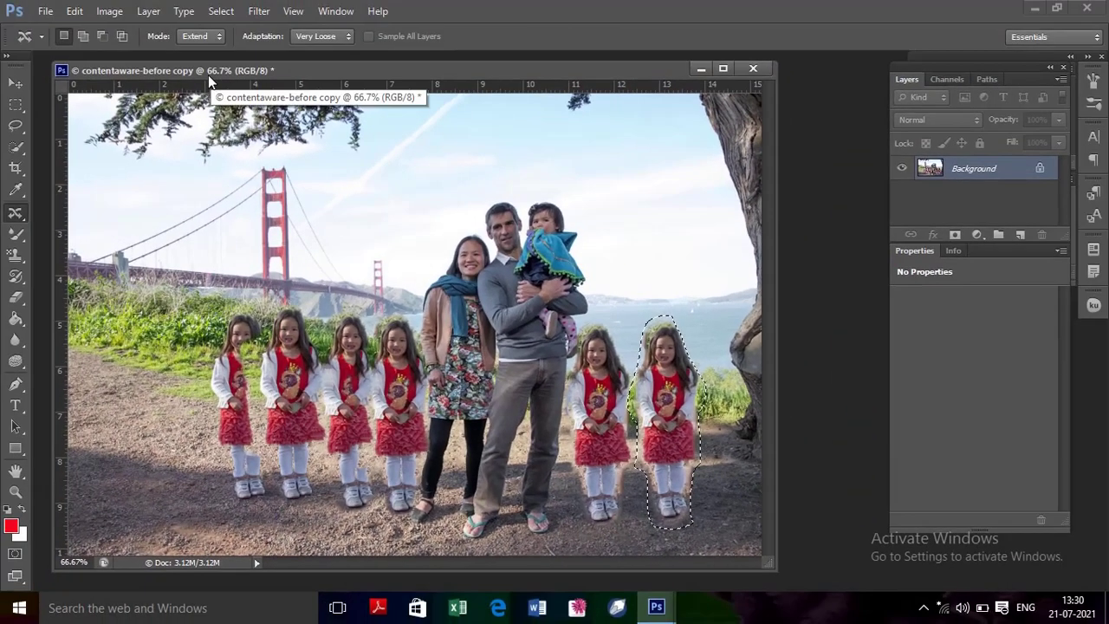
{"action": "key", "text": "ctrl+alt+z"}
{"action": "key", "text": "ctrl+alt+z"}
{"action": "key", "text": "ctrl+alt+z"}
{"action": "key", "text": "ctrl+alt+z"}
{"action": "key", "text": "ctrl+alt+z"}
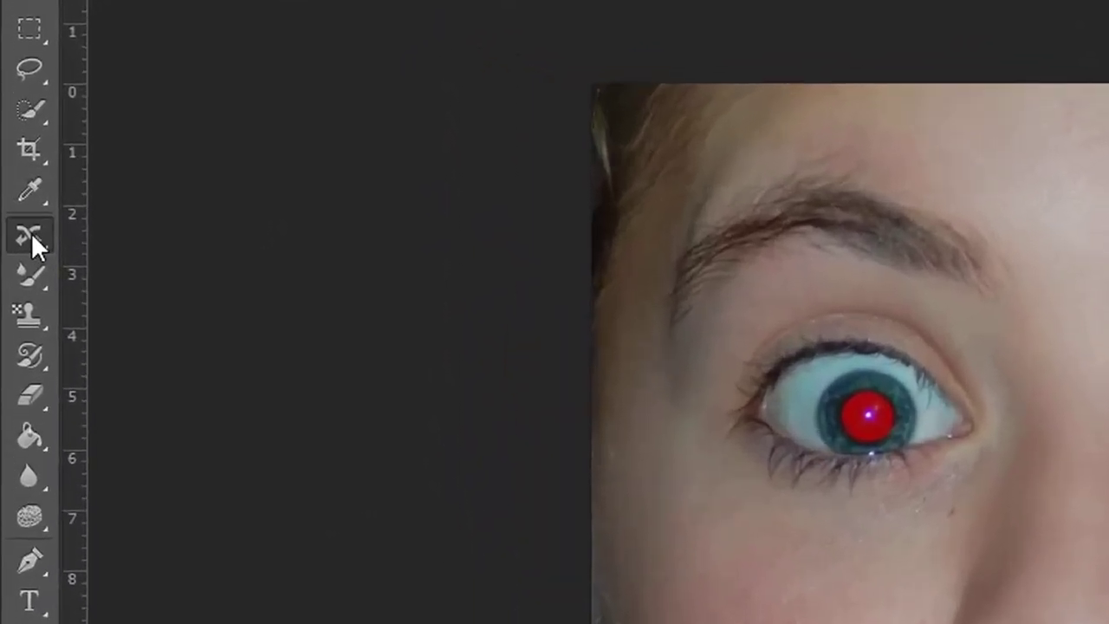
Use the Red Eye Tool on the left and right pupils in BoldRedEye copy to darken them.
{"action": "right_click", "coordinate": [30, 235]}
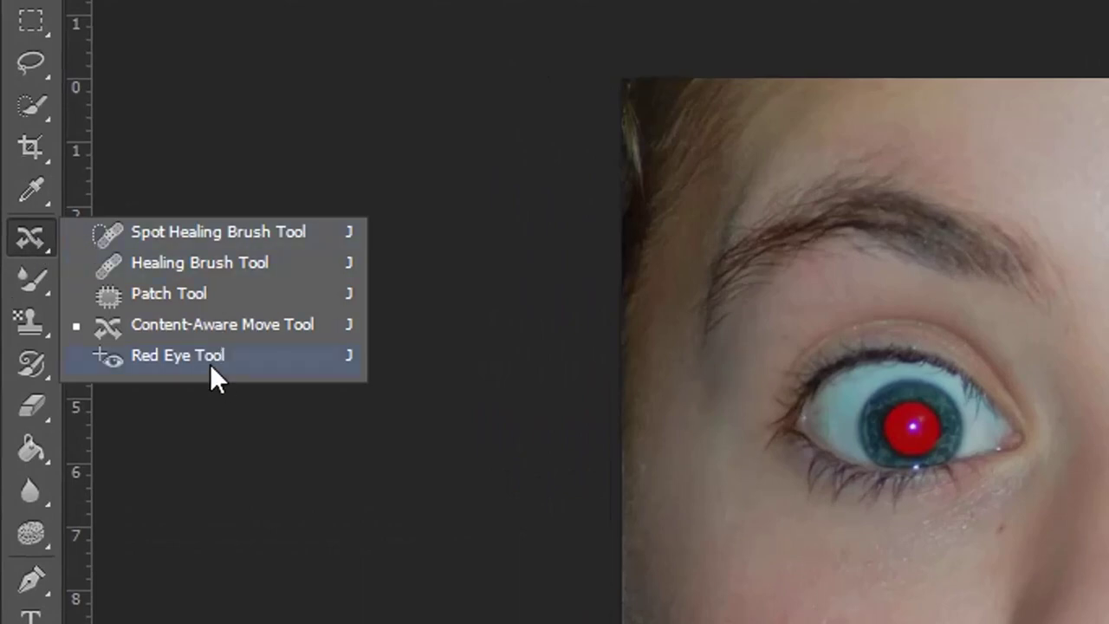
{"action": "left_click", "coordinate": [178, 355]}
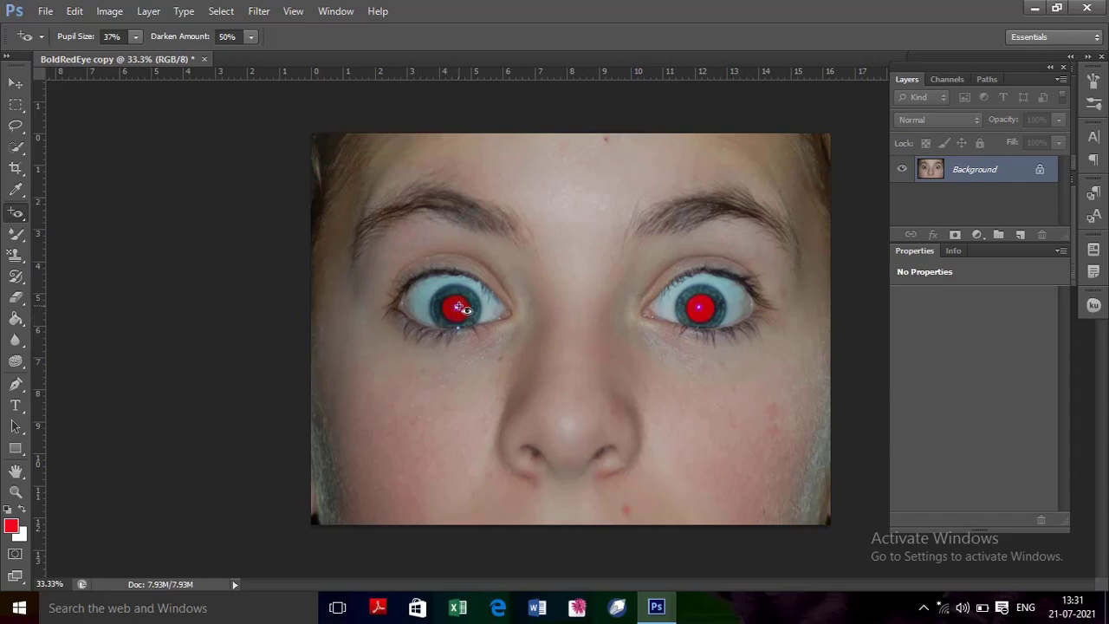
{"action": "left_click", "coordinate": [455, 308]}
{"action": "left_click", "coordinate": [705, 308]}
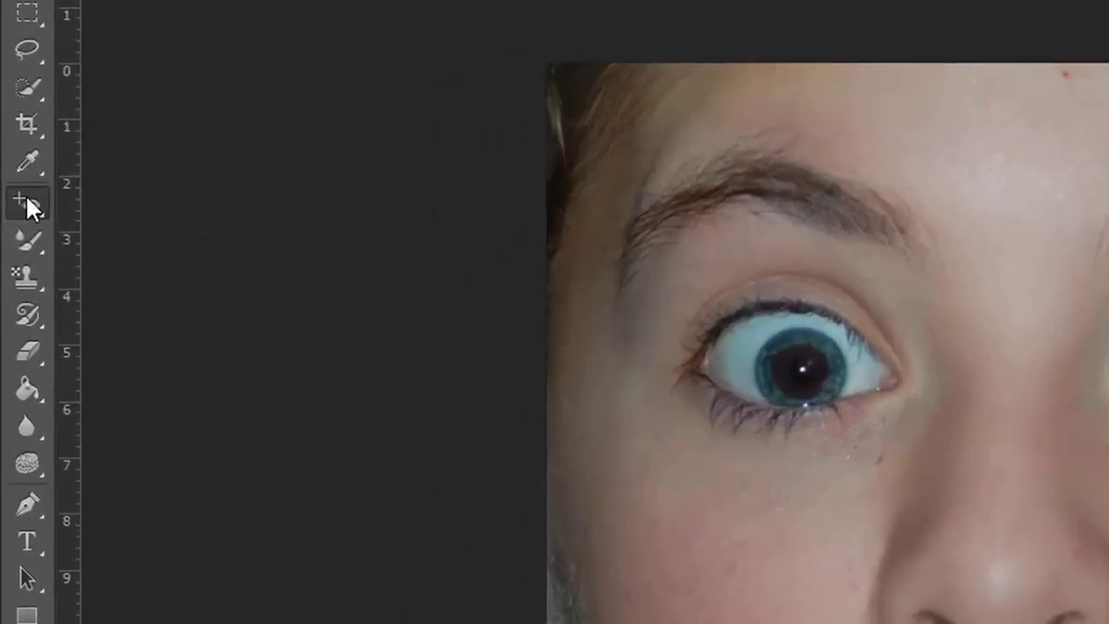
{"action": "right_click", "coordinate": [16, 212]}
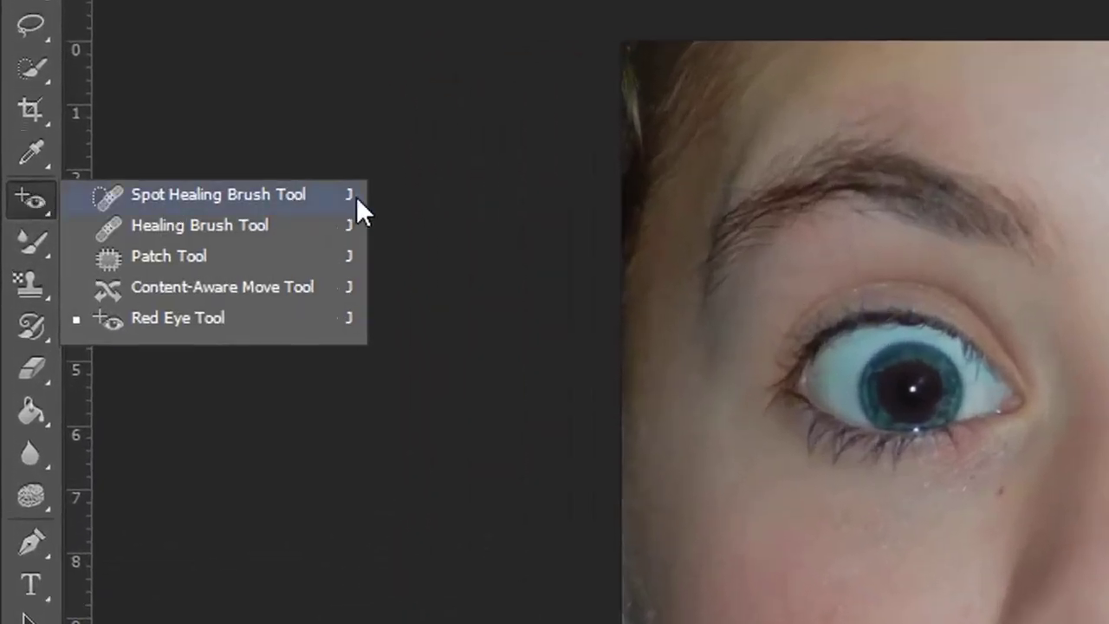